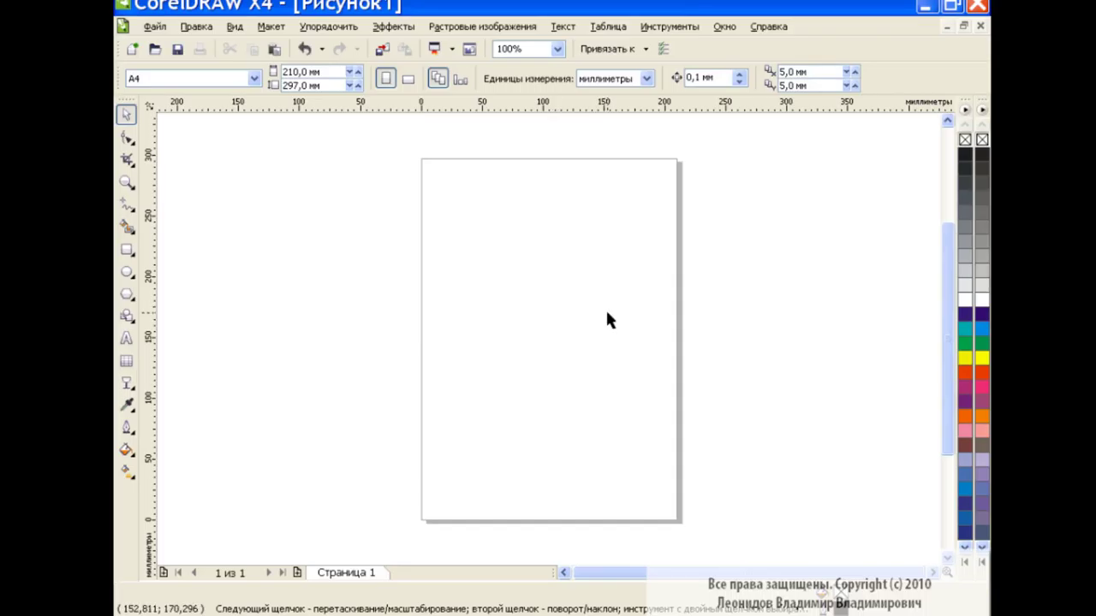
- Draw a wide rectangle mid-page and a circle centred on its left edge
left_click(127, 249)
left_click_drag(457, 267, 654, 338)
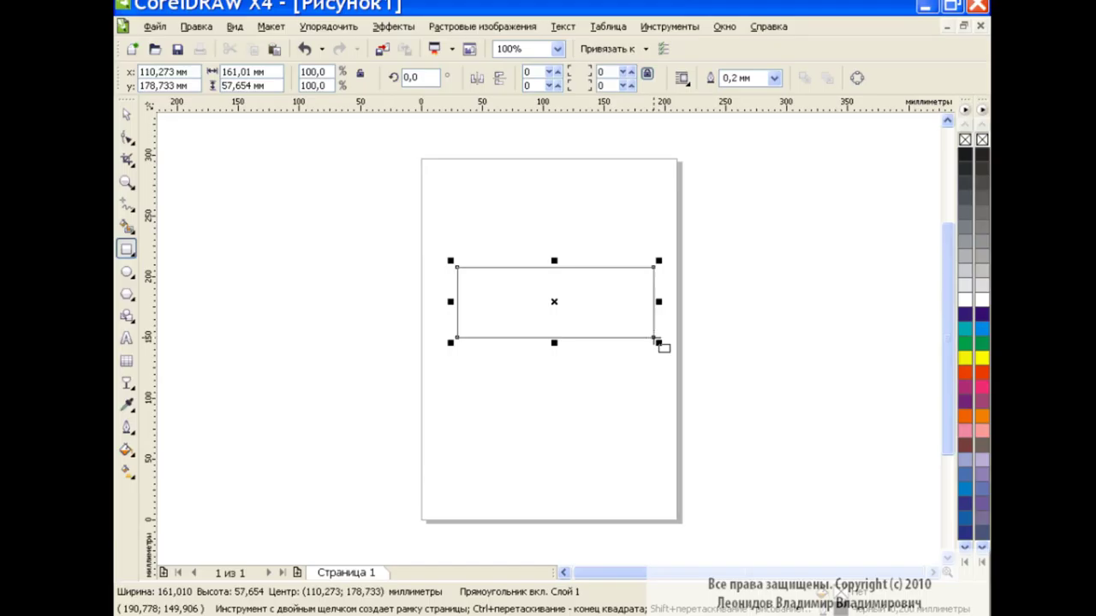
left_click(127, 271)
left_click_drag(400, 267, 488, 355)
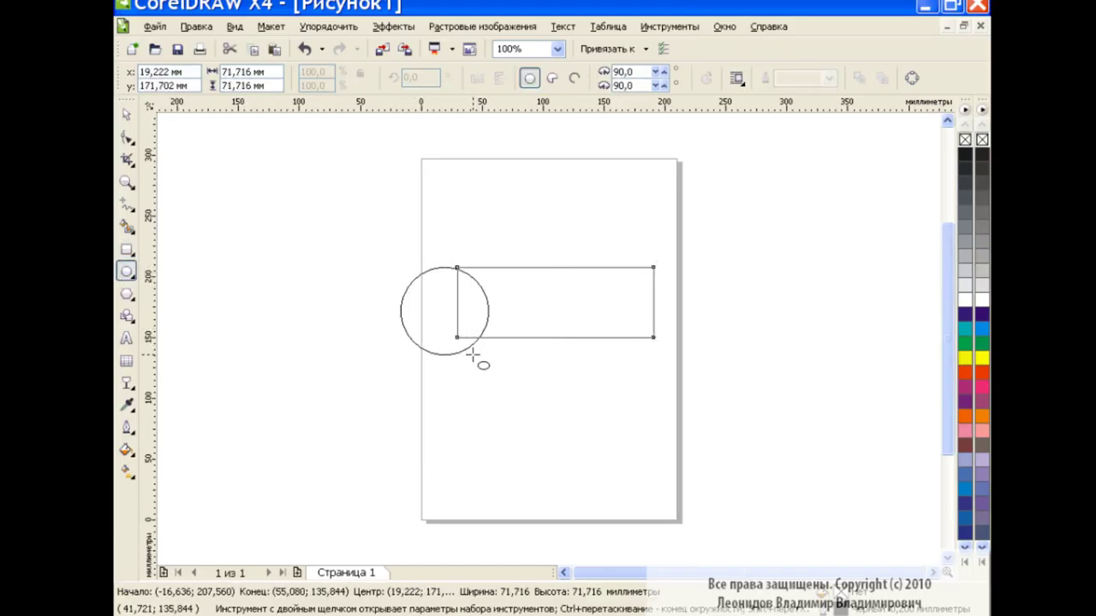
left_click_drag(444, 311, 431, 302)
- Place a copy of the circle on the rectangle's right edge
left_click(126, 113)
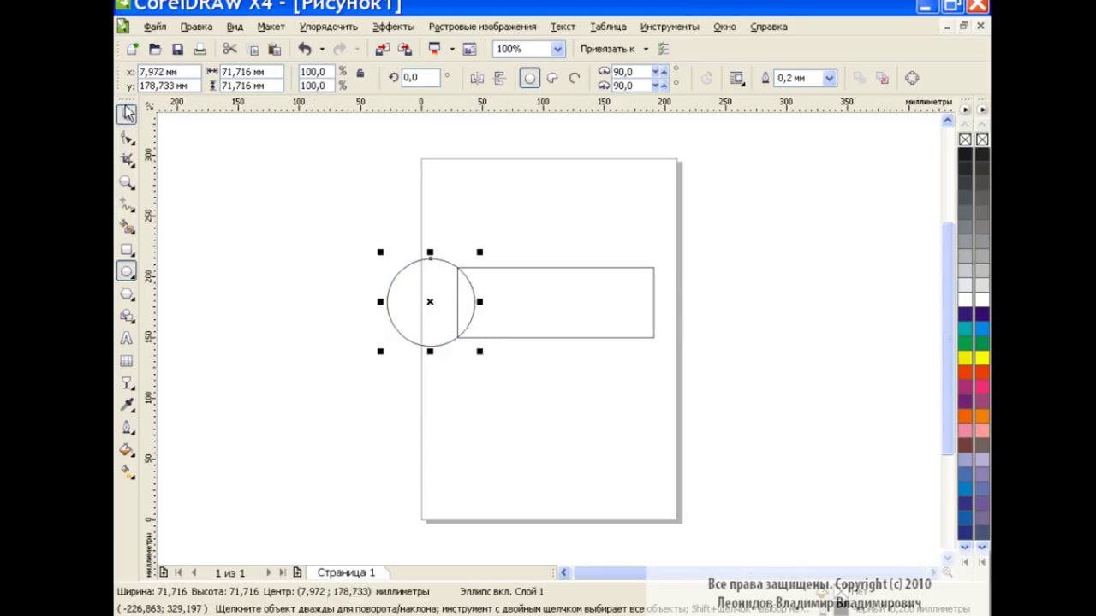
left_click(257, 53)
left_click_drag(430, 302, 679, 303)
left_click(594, 376)
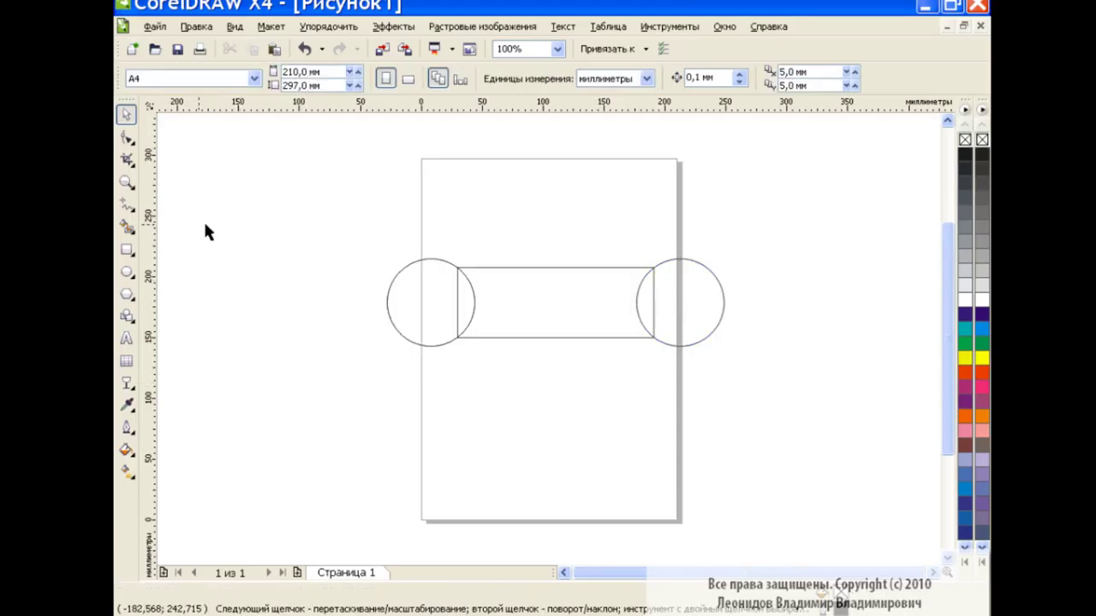
- Smart Fill the left lens, middle and right lens areas with teal
left_click(125, 227)
left_click(347, 79)
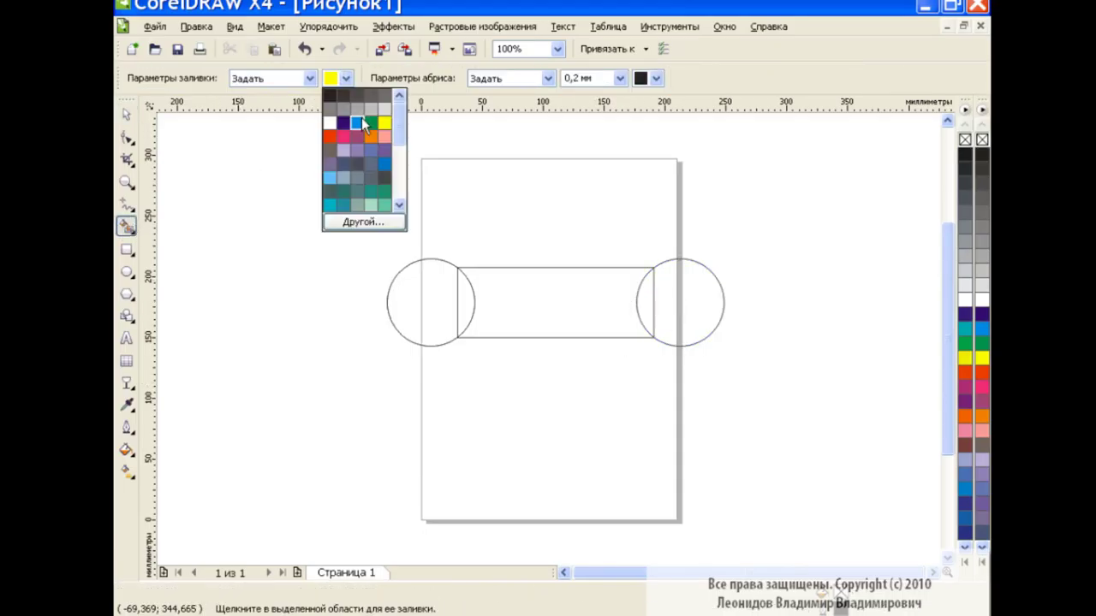
left_click(384, 195)
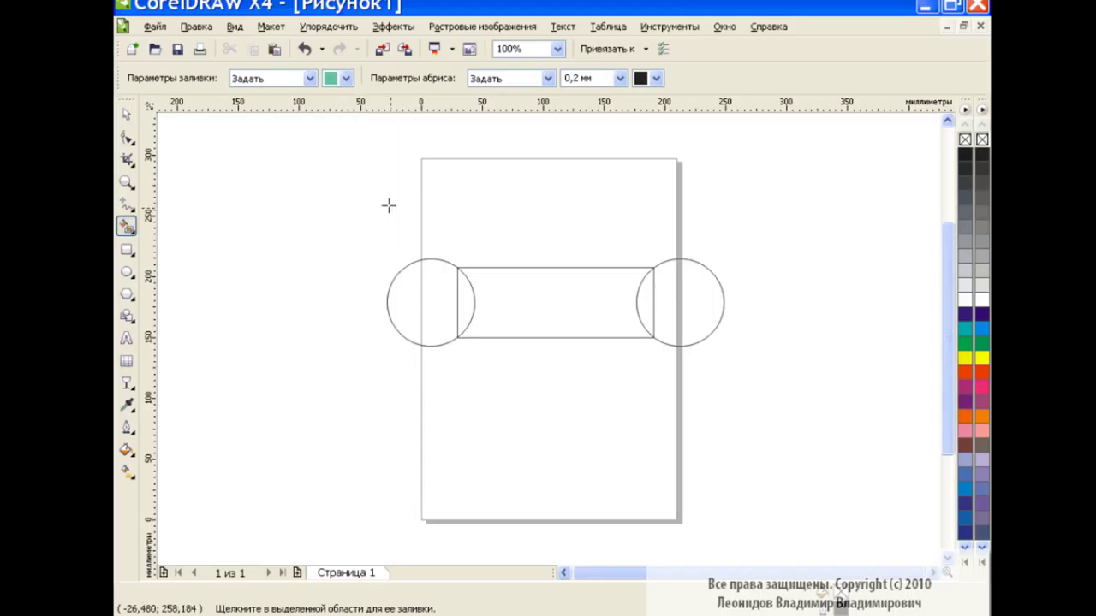
left_click(467, 298)
left_click(535, 296)
left_click(651, 296)
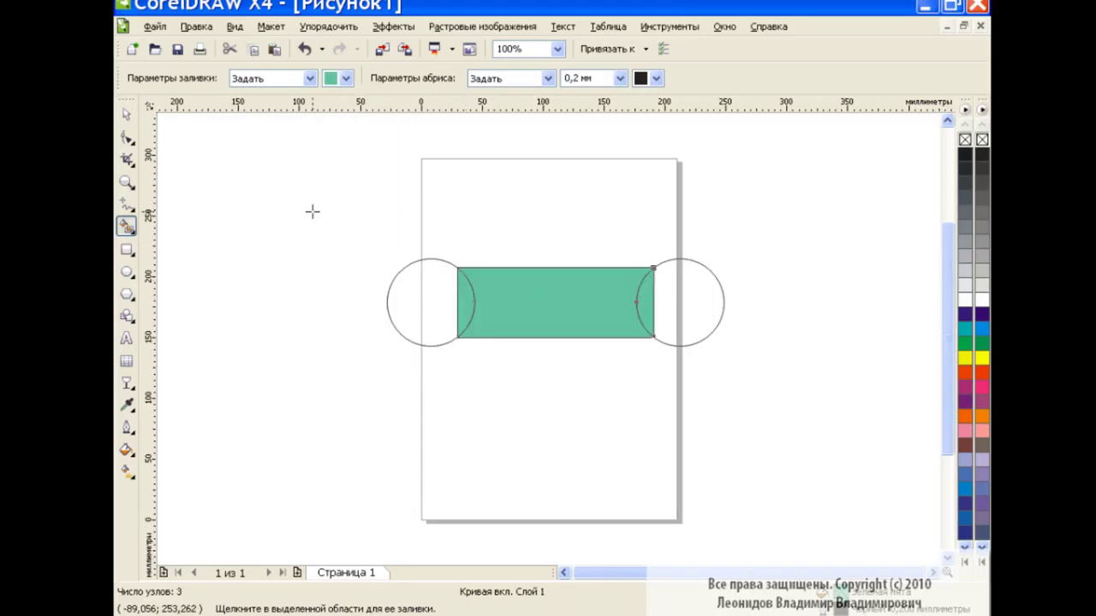
left_click(128, 117)
- Delete the original rectangle and circle outlines, leaving the teal pieces in place
left_click(560, 315)
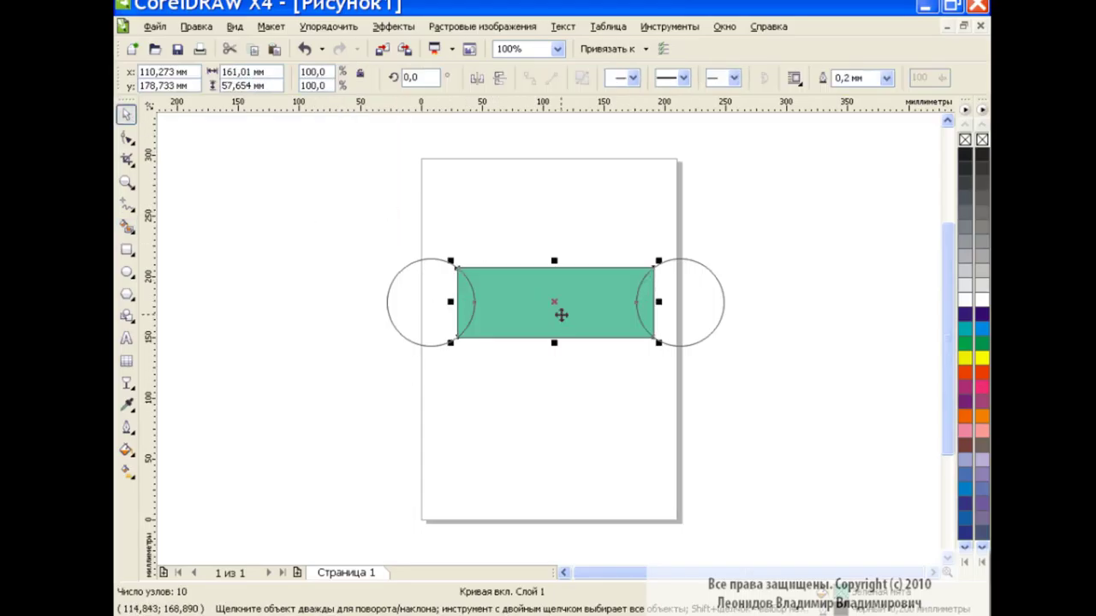
left_click(644, 305, "shift")
left_click(472, 303, "shift")
left_click_drag(557, 308, 550, 428)
mouse_move(342, 214)
left_mouse_down()
mouse_move(646, 370)
mouse_move(765, 372)
left_mouse_up()
key("Delete")
left_click_drag(396, 351, 743, 486)
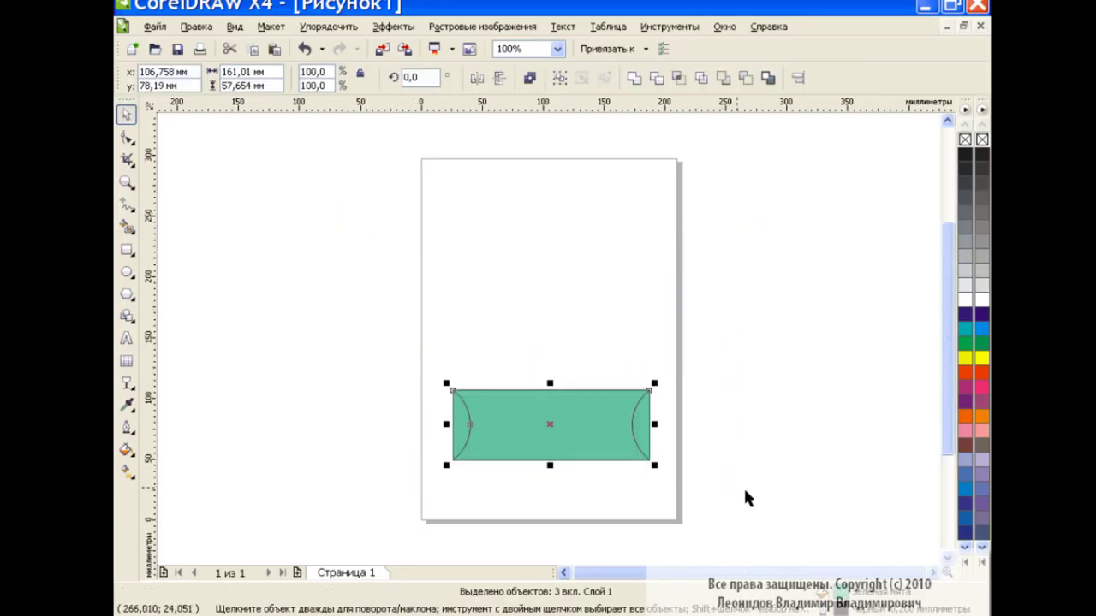
left_click_drag(558, 428, 555, 312)
left_click(747, 335)
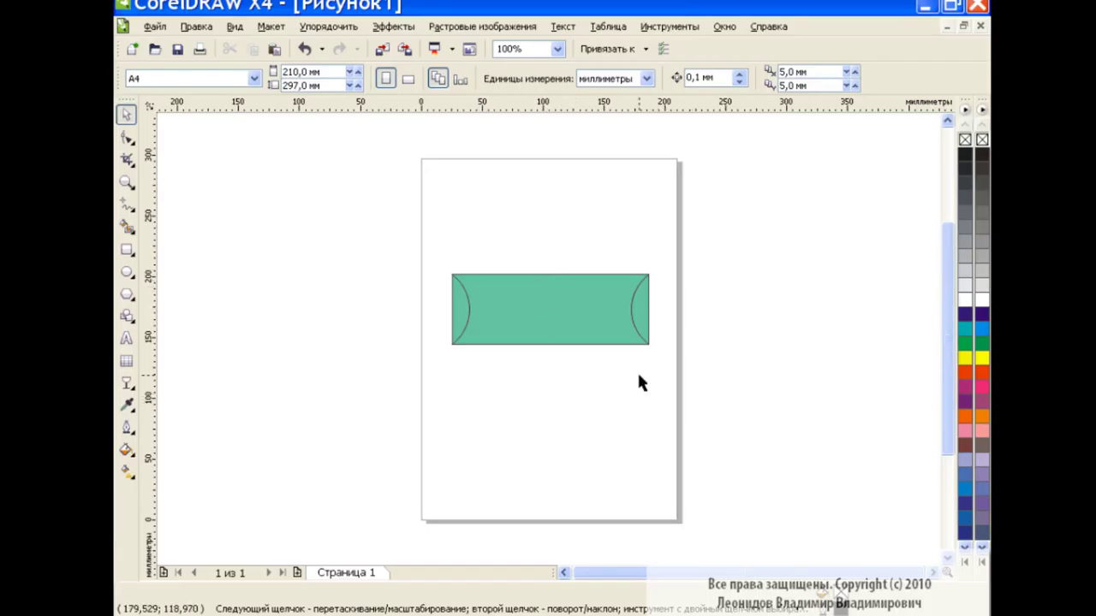
- Copy the teal shape off-page at upper left, then select the on-page middle piece
key("ctrl+a")
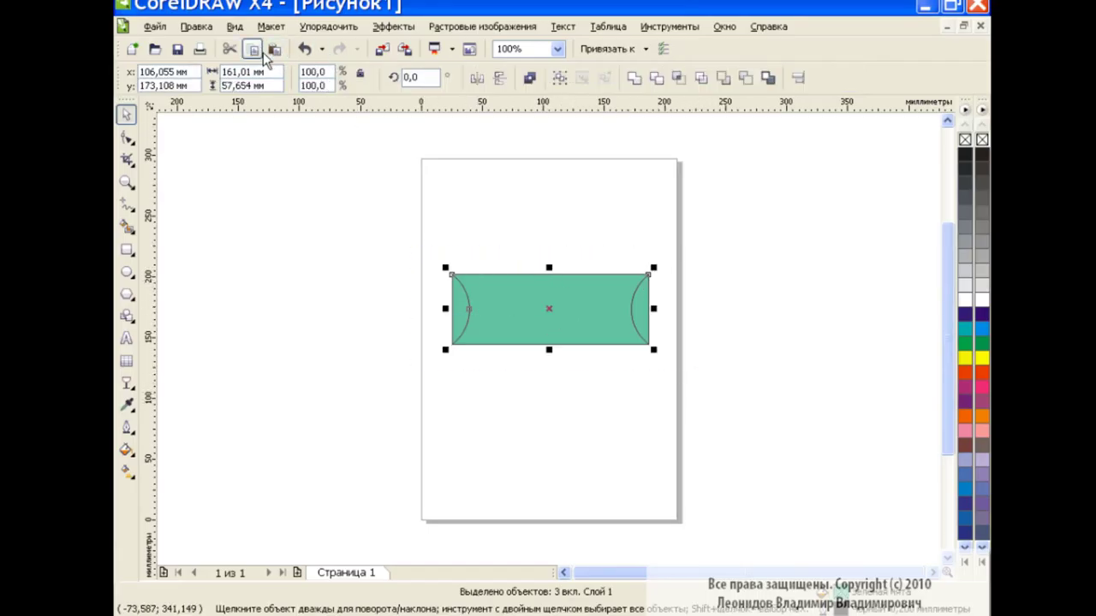
left_click_drag(557, 315, 272, 166)
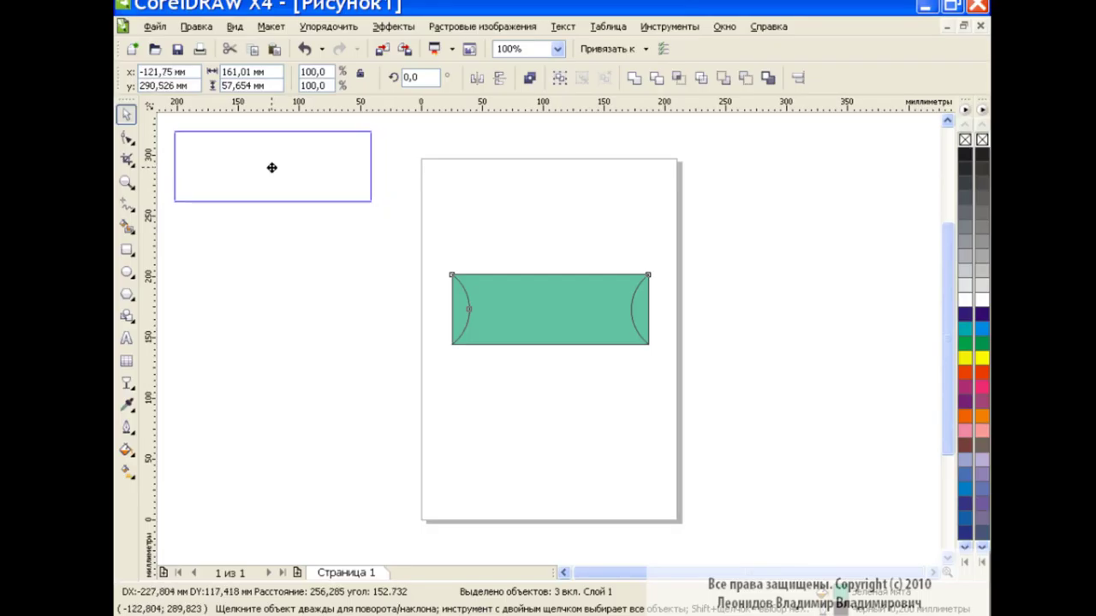
left_click(506, 317)
left_click(586, 378)
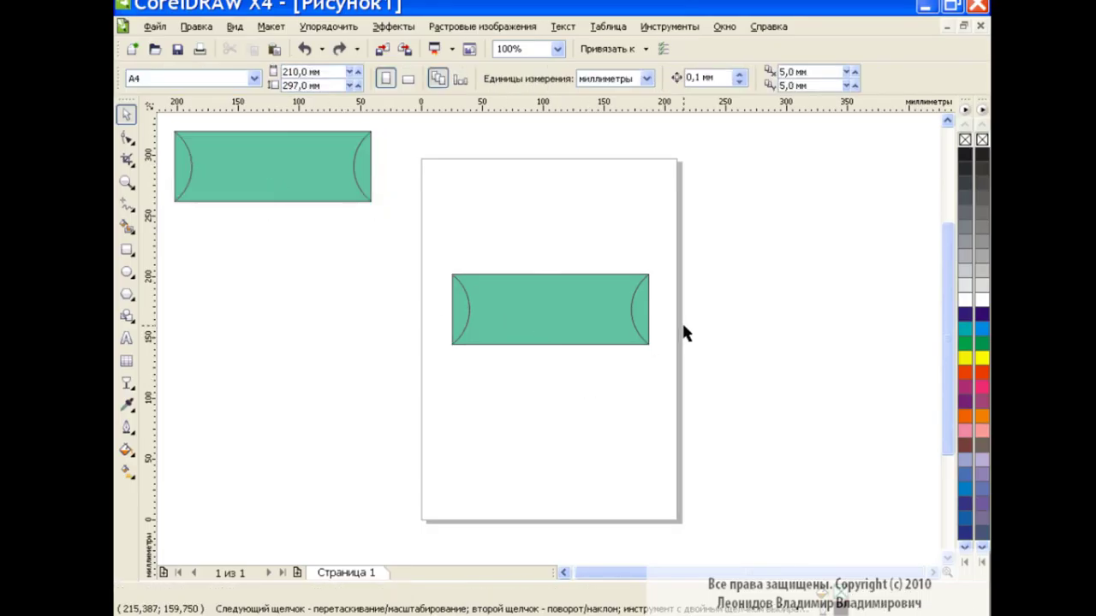
left_click(550, 315)
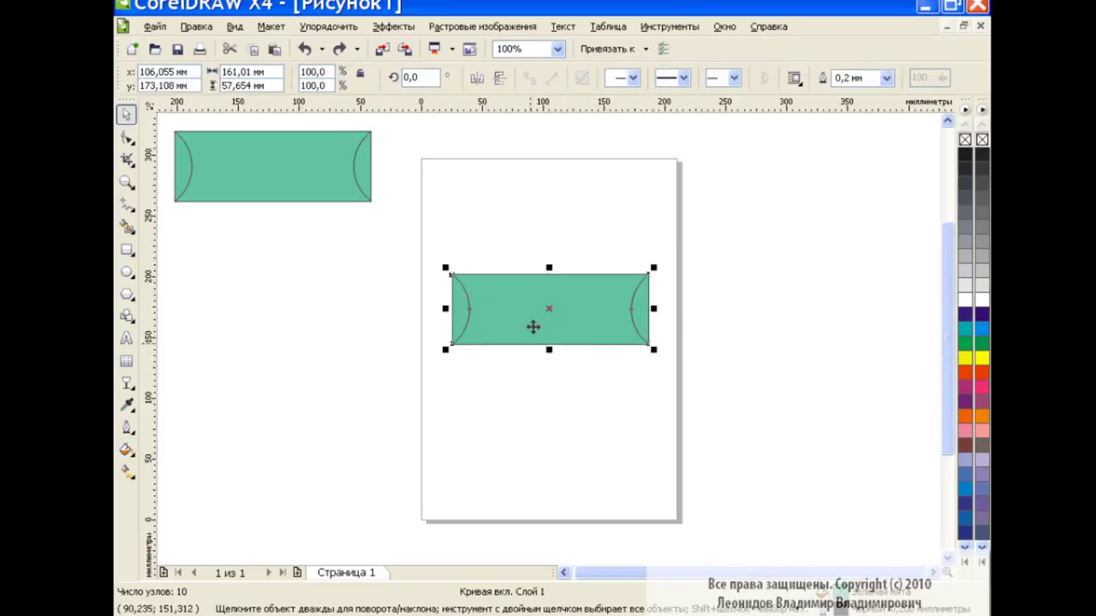
left_click(126, 450)
- Choose the 'Цилиндрический - серый 01' fountain-fill preset for the middle piece
left_click(197, 477)
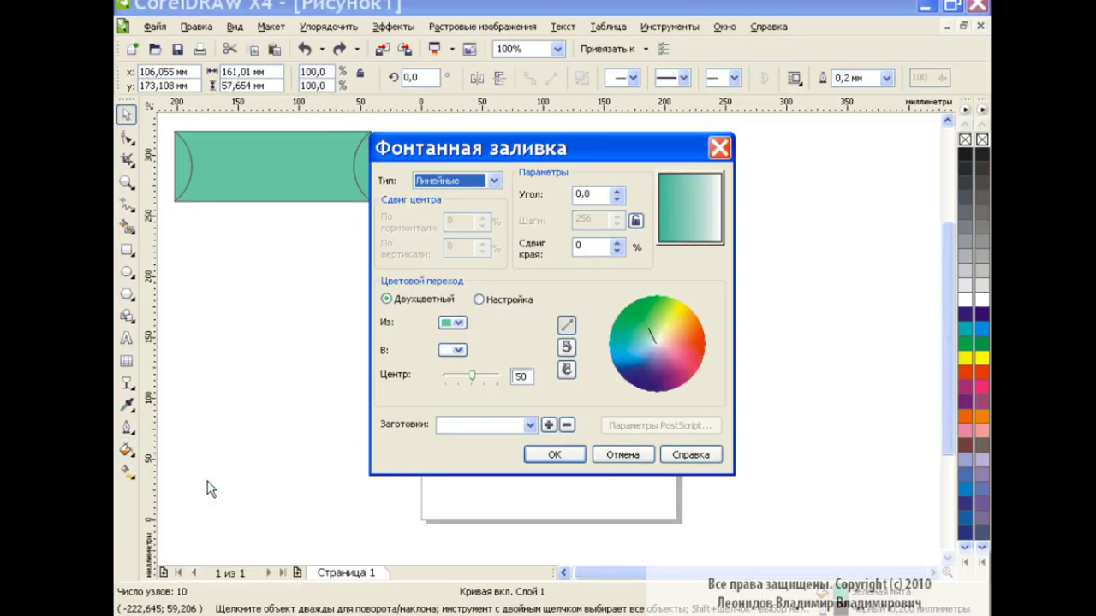
left_click(530, 425)
left_click(611, 490)
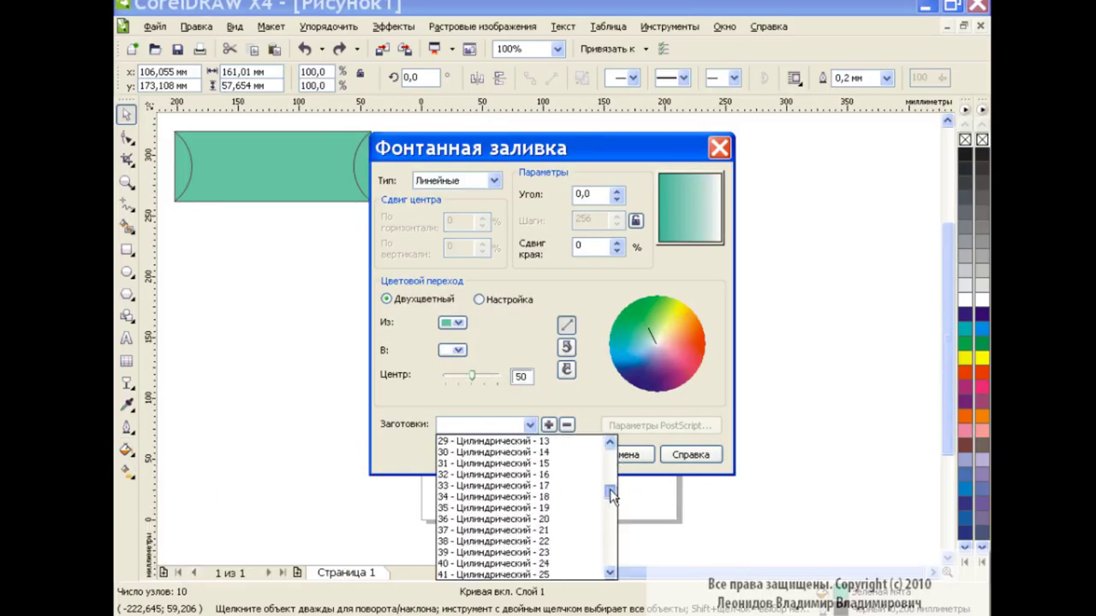
left_click_drag(611, 490, 611, 522)
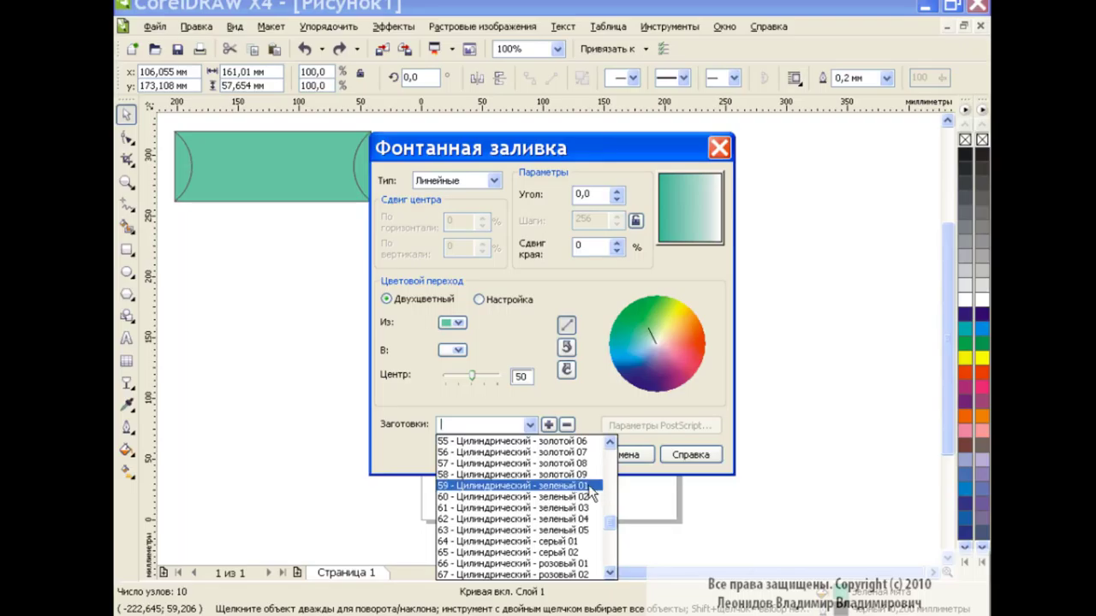
left_click(590, 485)
key("Down")
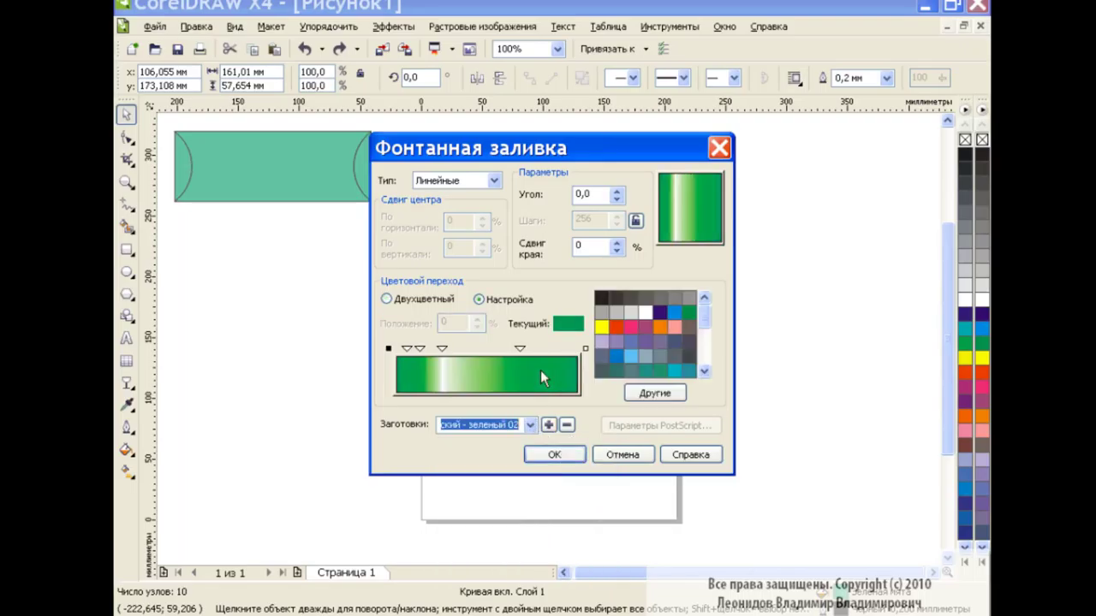
key("Down")
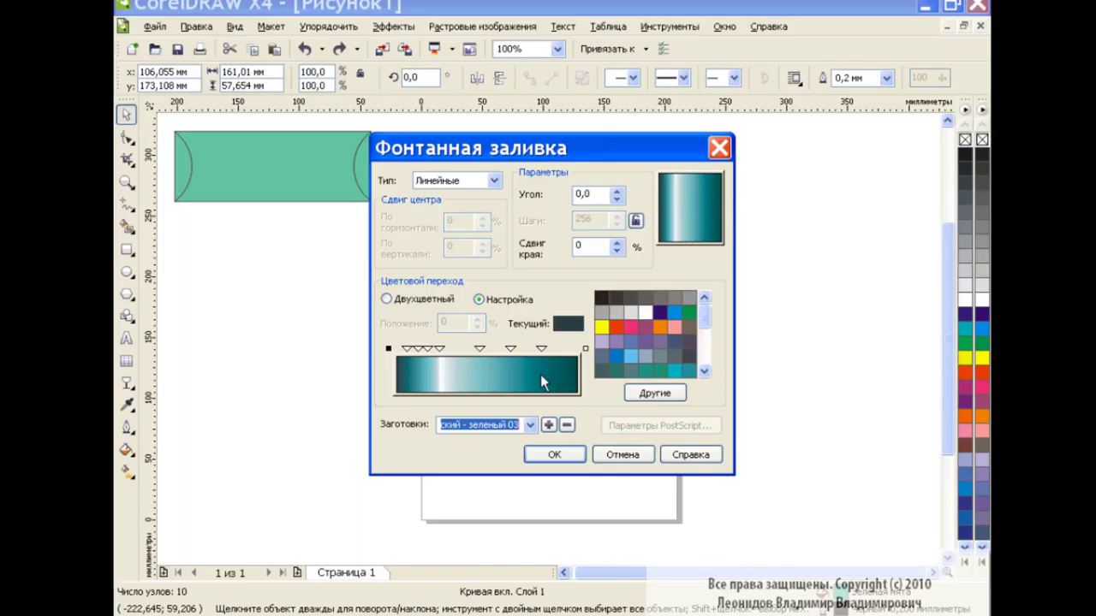
key("Down")
key("Down")
key("Down")
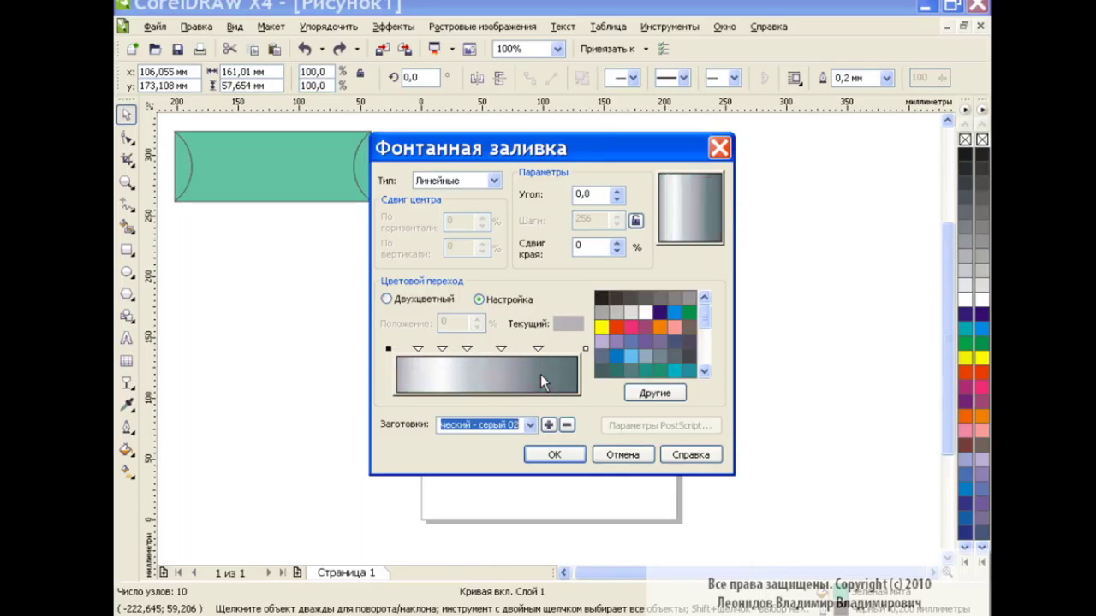
key("Down")
key("Down")
key("Down")
key("Down")
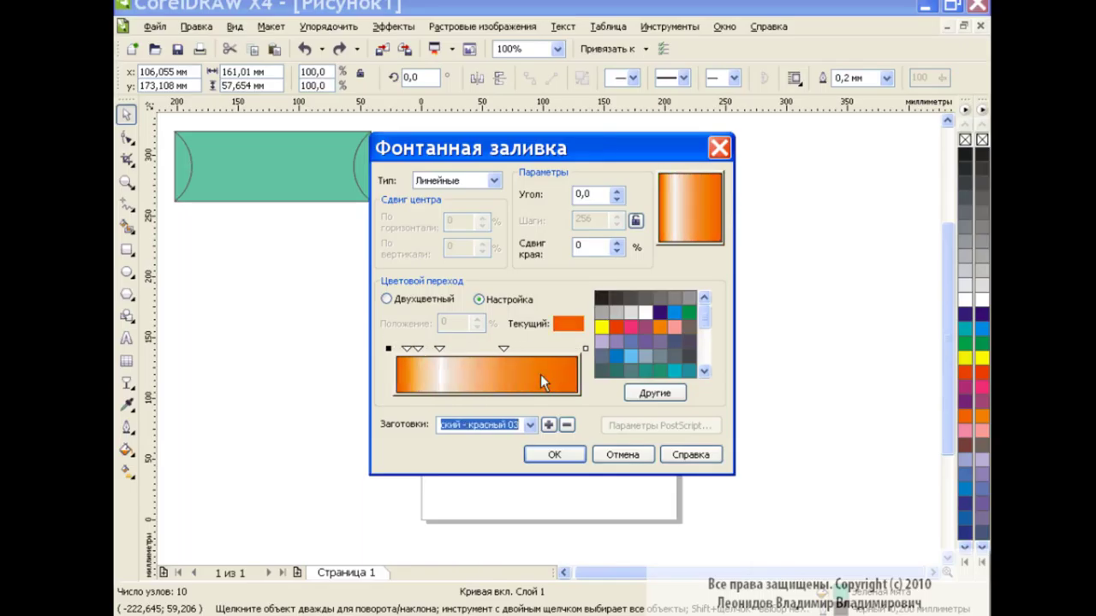
key("Down")
key("Down")
key("Down")
key("Down")
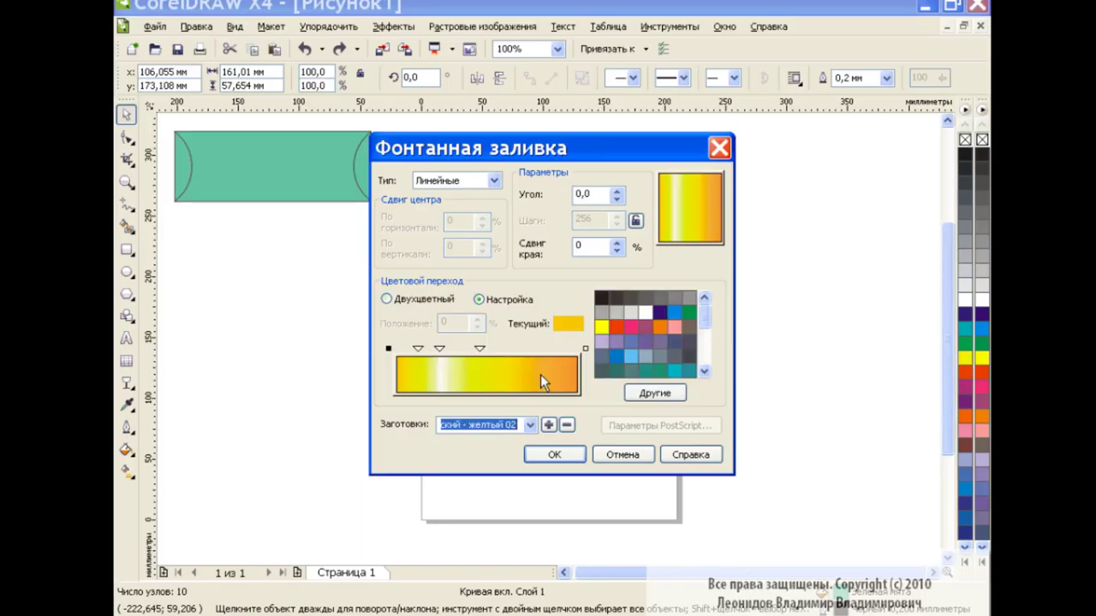
key("Down")
key("Down")
key("Down")
key("Down")
key("Down")
key("Down")
key("Down")
key("Down")
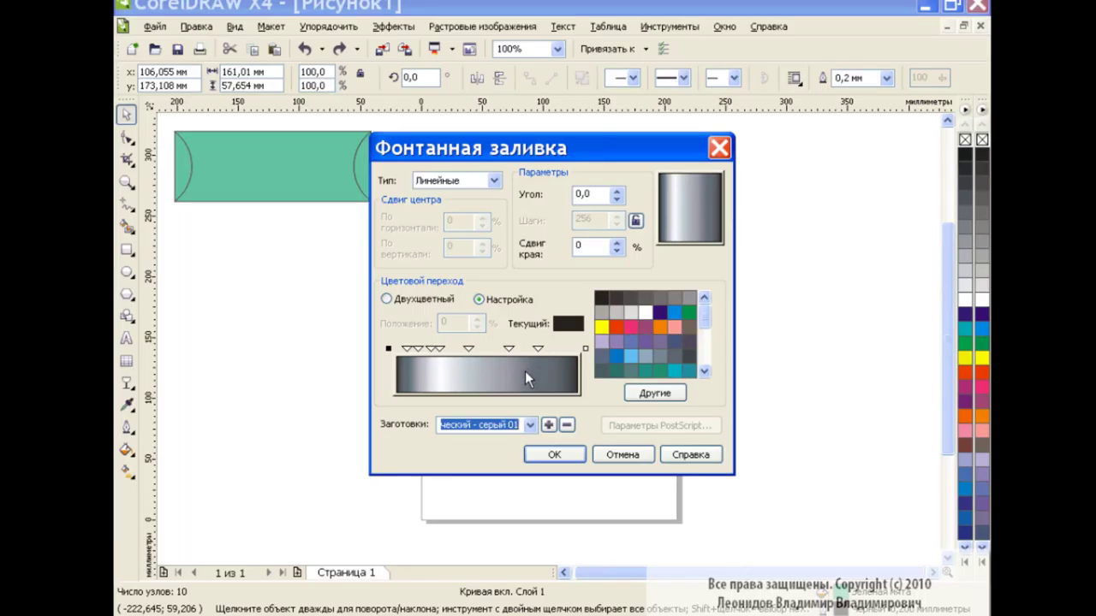
- Set the gray gradient angle to 90 and apply it to the middle piece
left_click(486, 425)
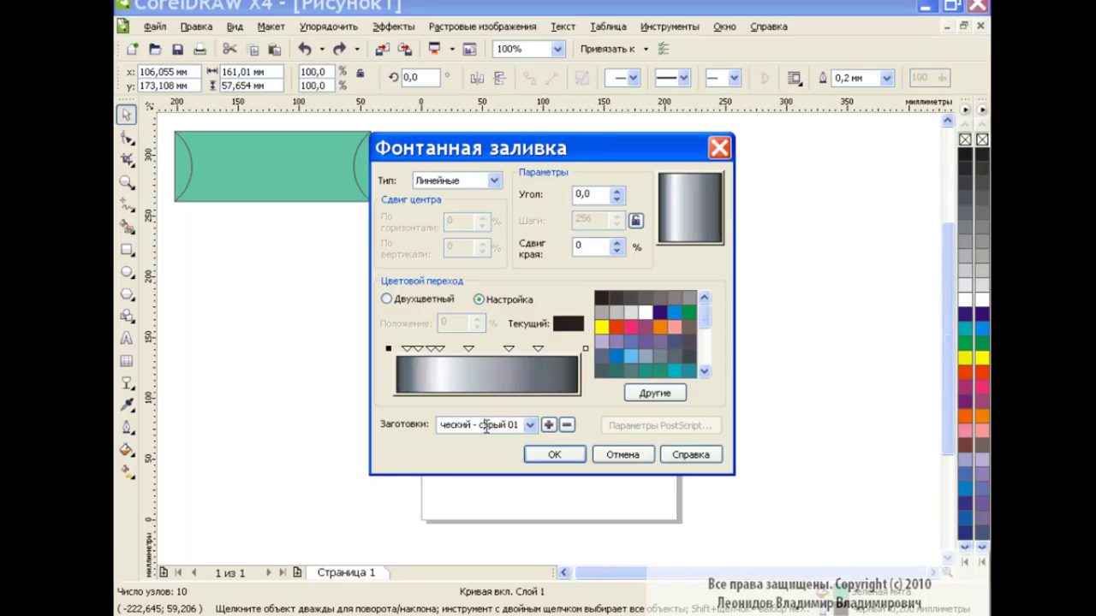
key("Home")
key("End")
left_click(578, 194)
type("90")
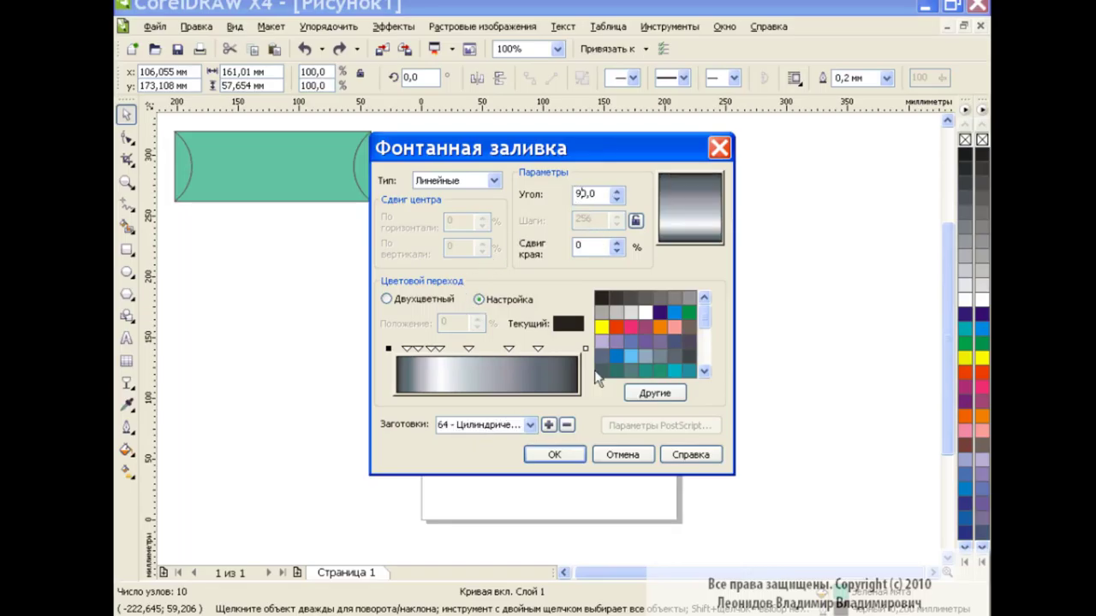
left_click(556, 455)
left_click(580, 387)
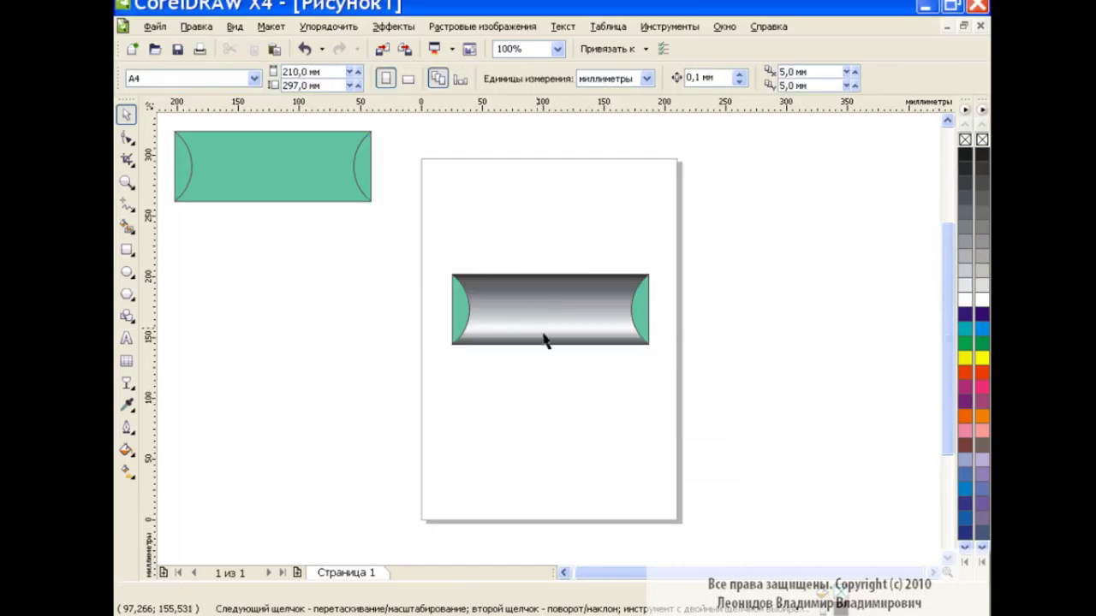
- Copy the gray body's fill onto the left end piece
left_click(462, 309)
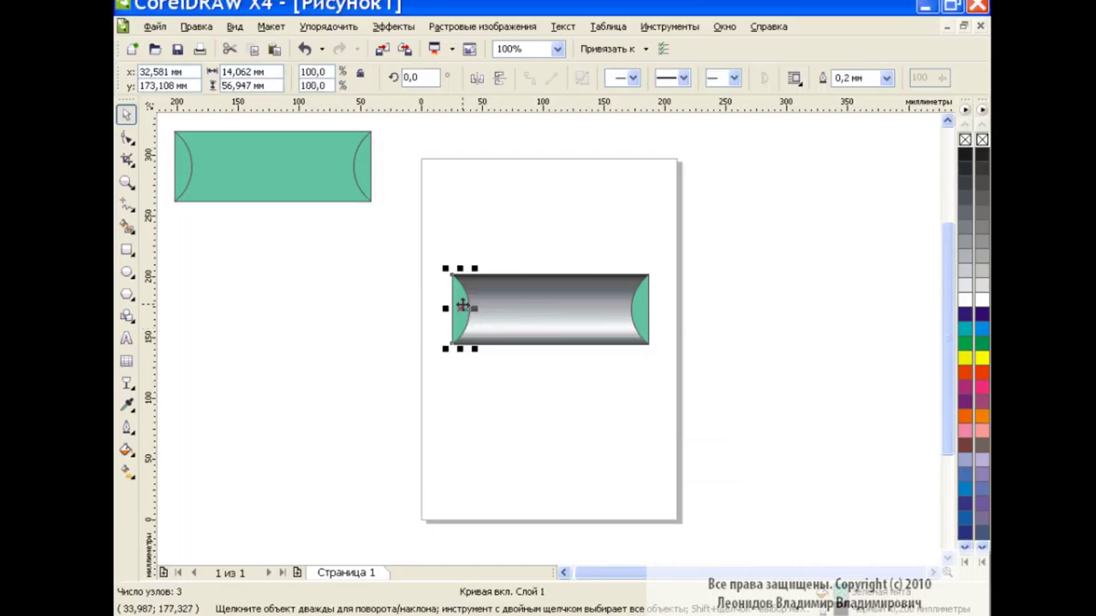
left_click(196, 26)
left_click(293, 268)
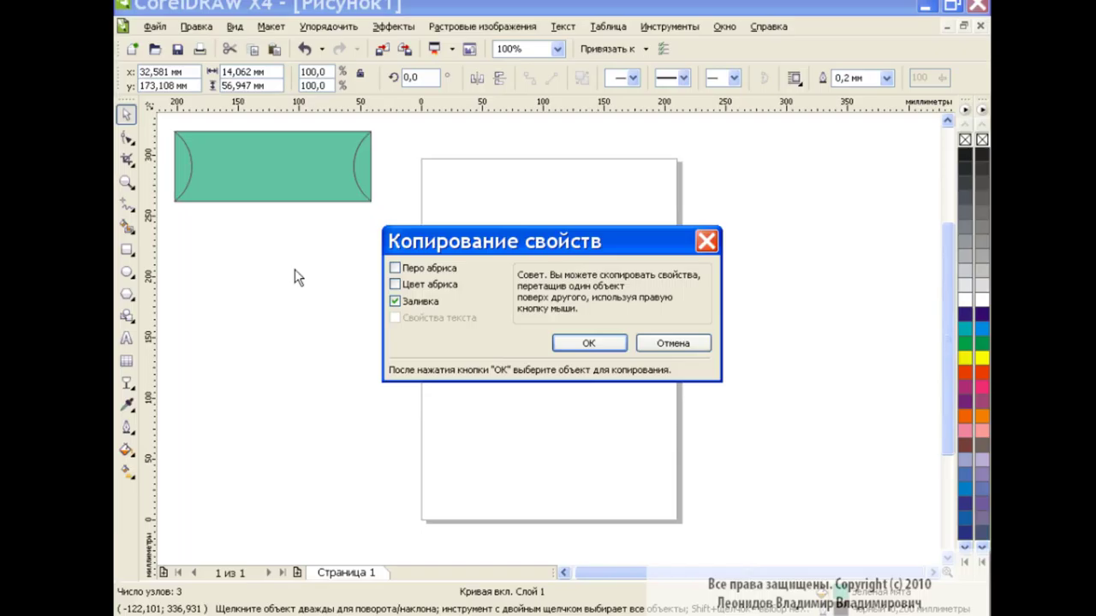
left_click(581, 344)
left_click(496, 309)
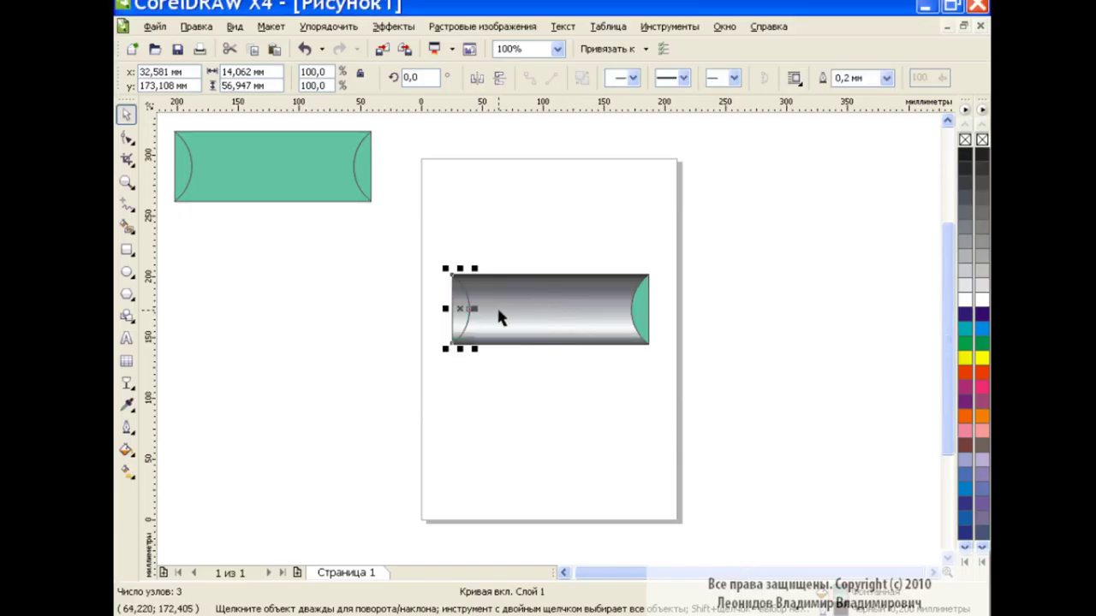
left_click(128, 448)
left_click(206, 477)
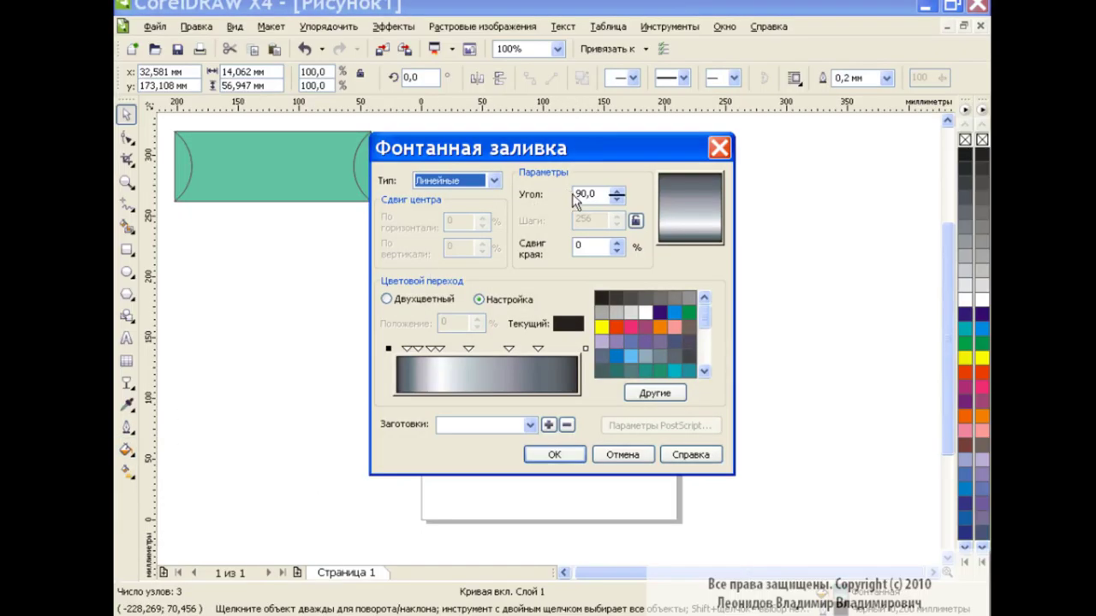
left_click(578, 194)
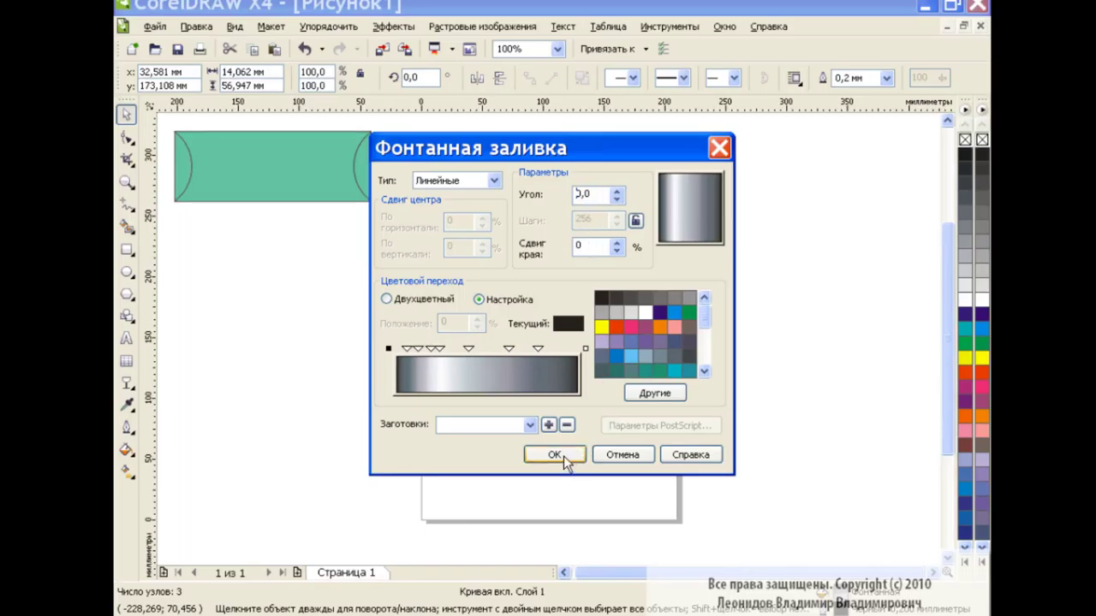
left_click(556, 454)
- Copy the body fill onto the right end piece and set its gradient angle to 180
left_click(643, 312)
left_click(196, 25)
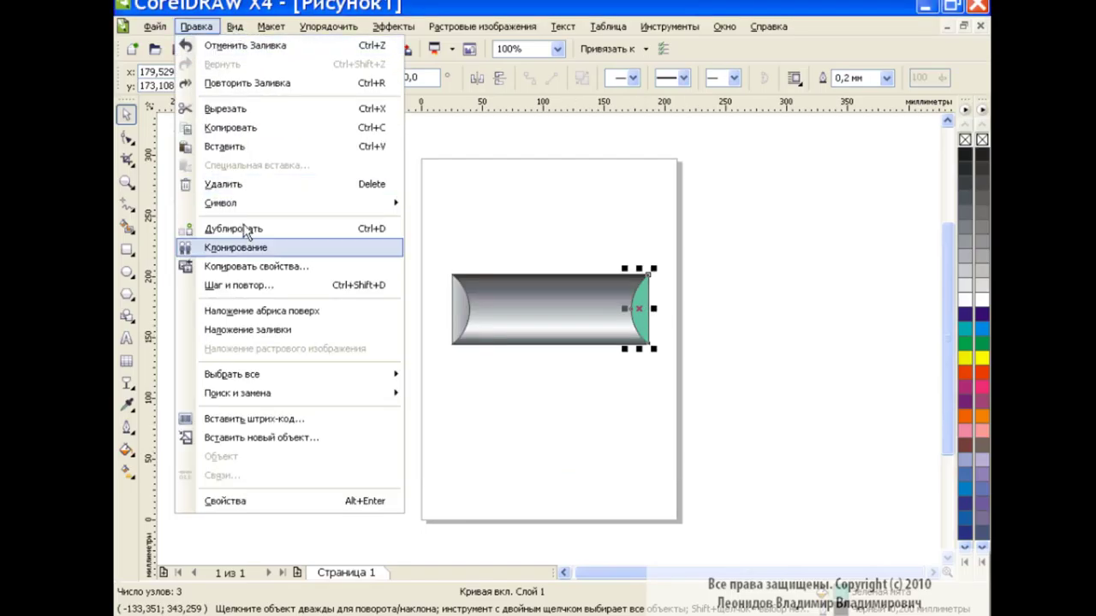
left_click(255, 263)
left_click(406, 305)
left_click(585, 342)
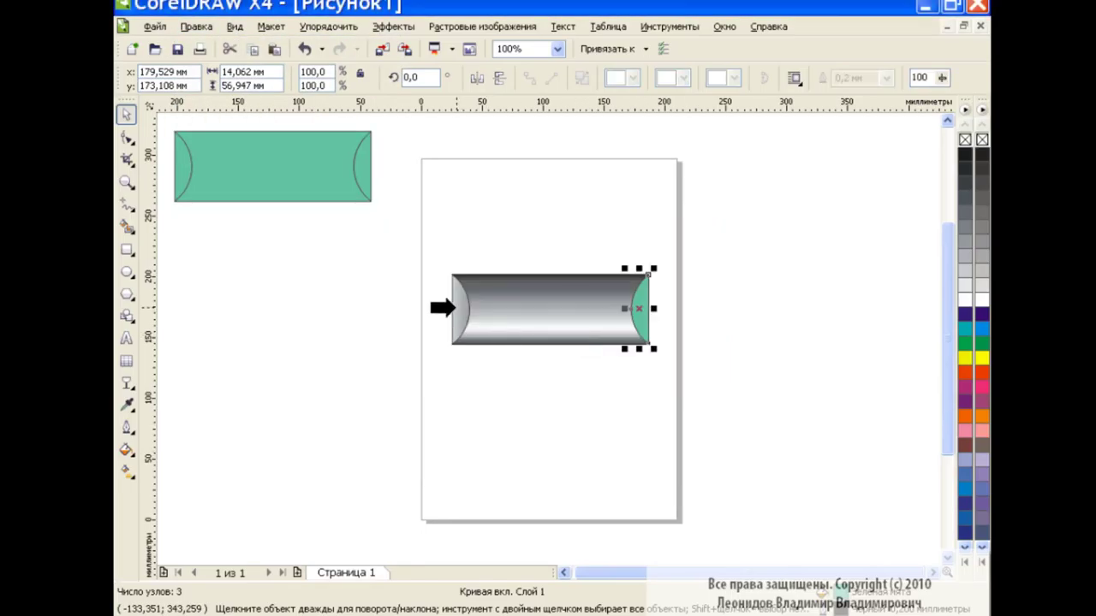
left_click(444, 305)
left_click(127, 449)
left_click(182, 477)
left_click(576, 195)
type("180,0")
left_click(555, 454)
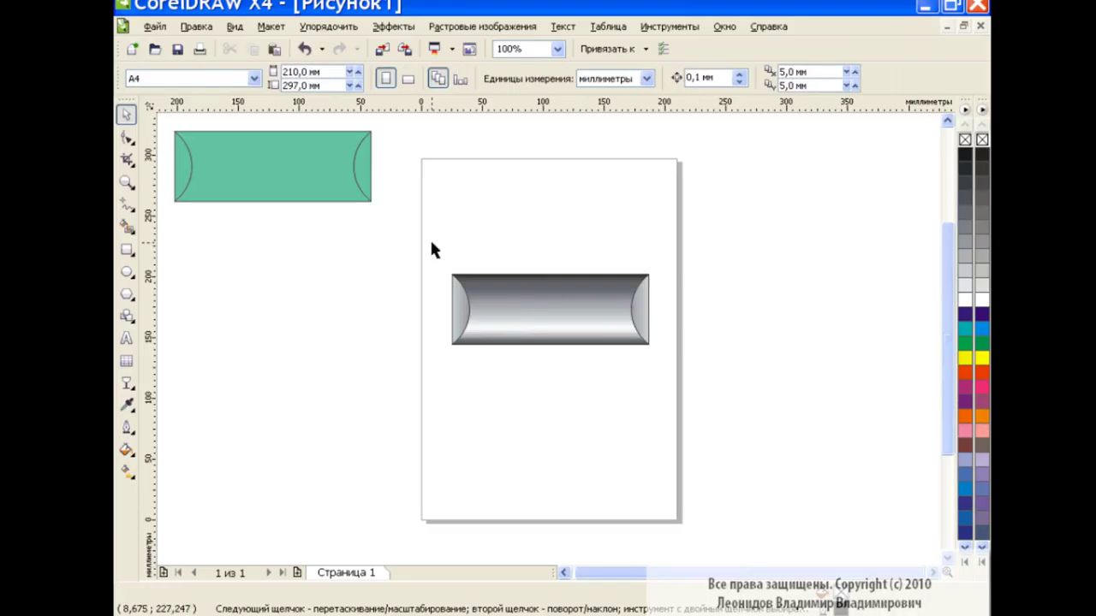
left_click_drag(429, 238, 713, 392)
- Remove the cylinder outlines and type 'Corel Draw' below the button
right_click(981, 141)
left_click(717, 353)
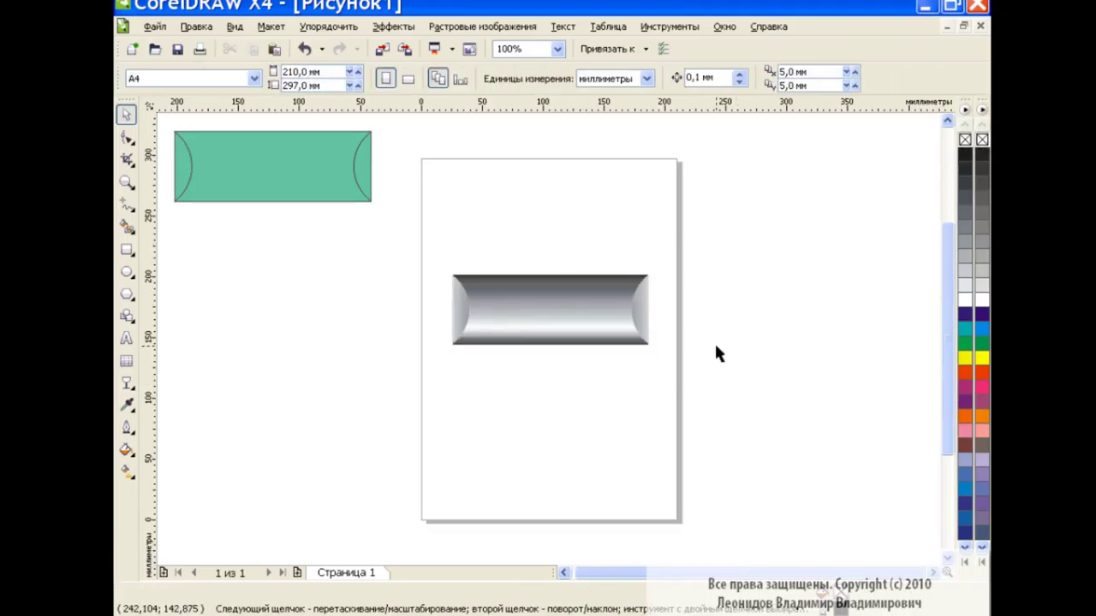
left_click(127, 339)
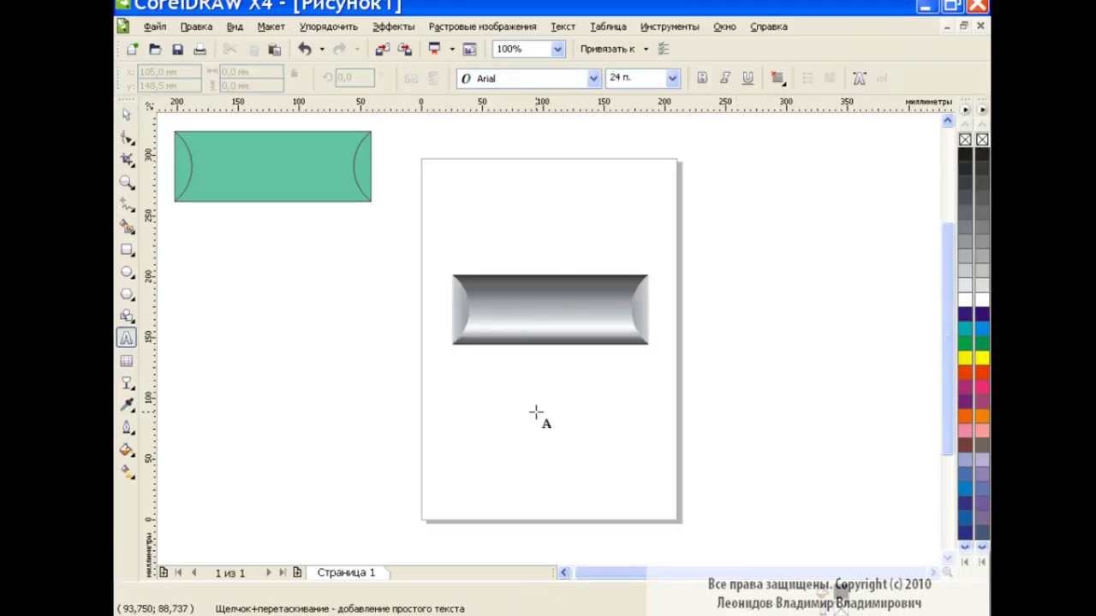
left_click(524, 415)
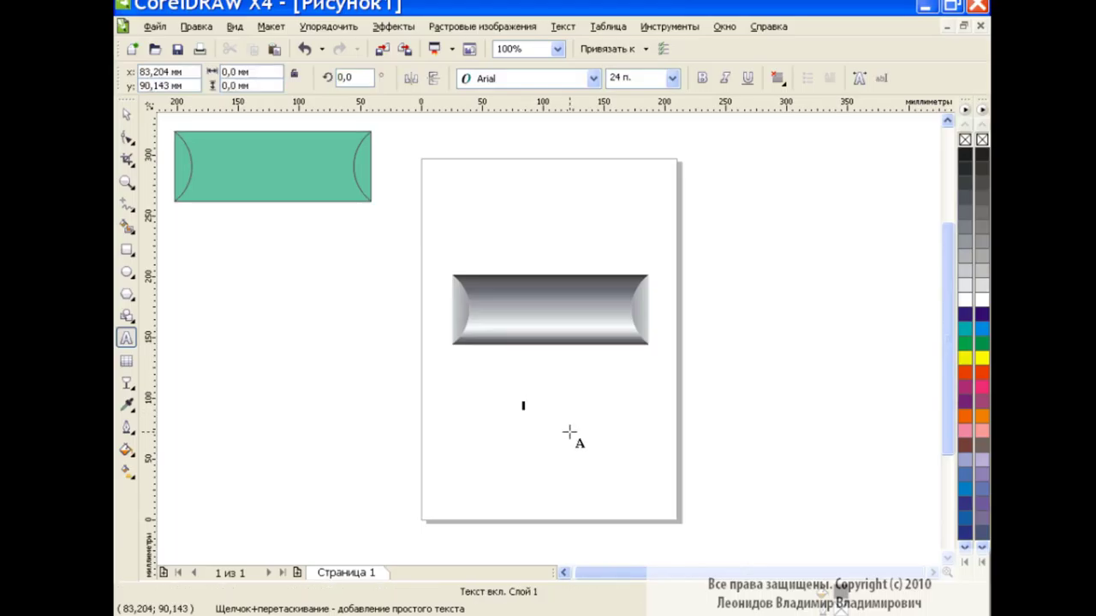
type("с")
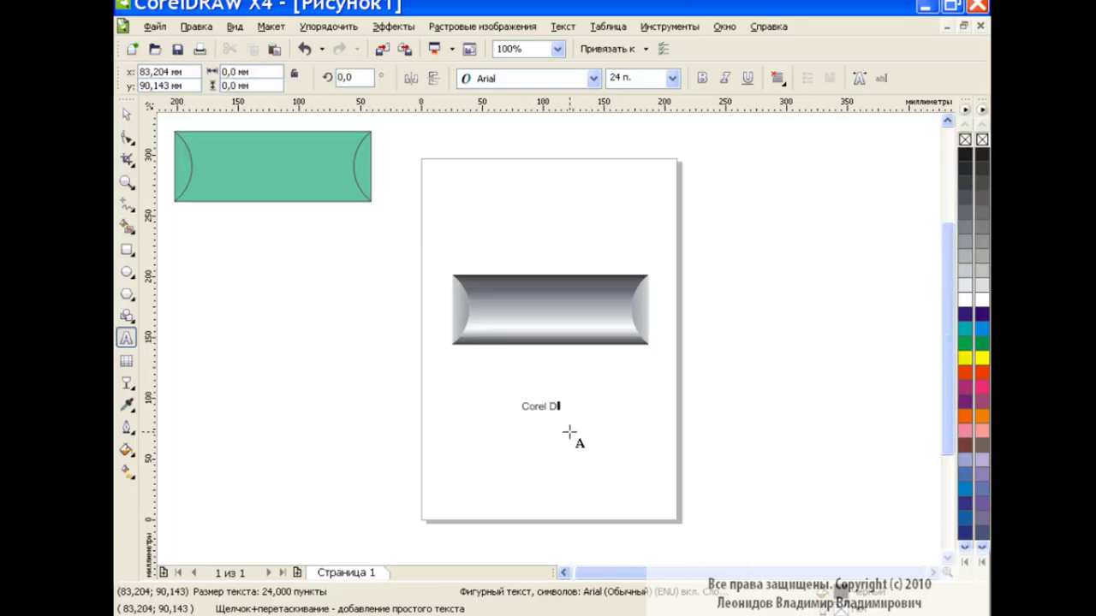
- Enlarge the 'Corel Draw' label to about 70 pt in Arial Black
left_click_drag(580, 418, 692, 464)
left_click_drag(674, 415, 514, 397)
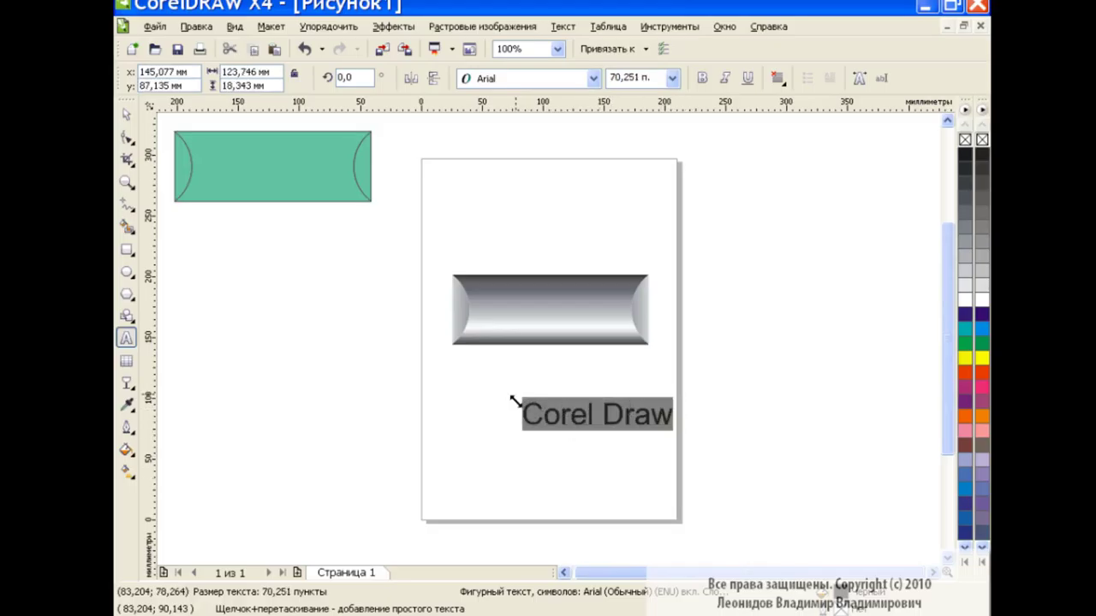
left_click(594, 78)
left_click(565, 133)
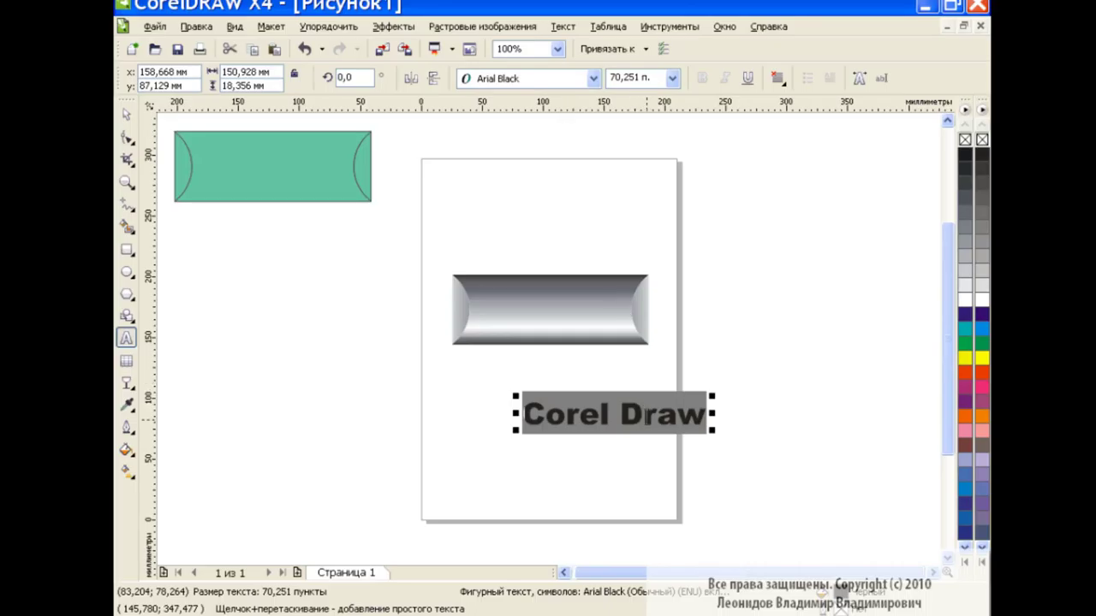
key("ctrl+space")
- Move the label up under the button and narrow its width
mouse_move(614, 415)
left_mouse_down()
mouse_move(556, 384)
mouse_move(560, 369)
left_mouse_up()
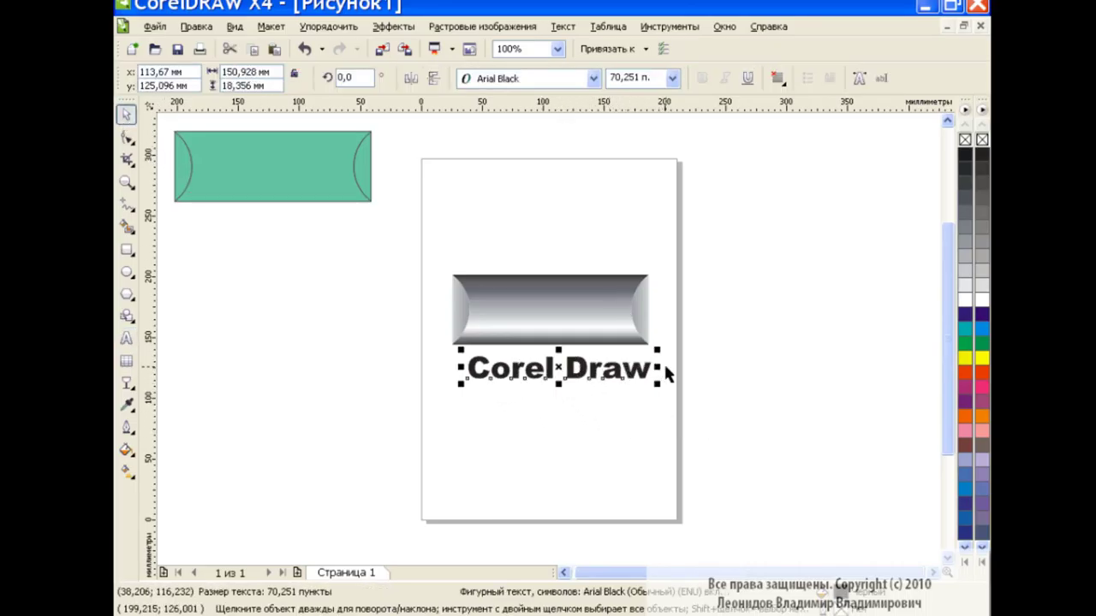
left_click_drag(665, 368, 642, 368)
left_click_drag(557, 370, 562, 371)
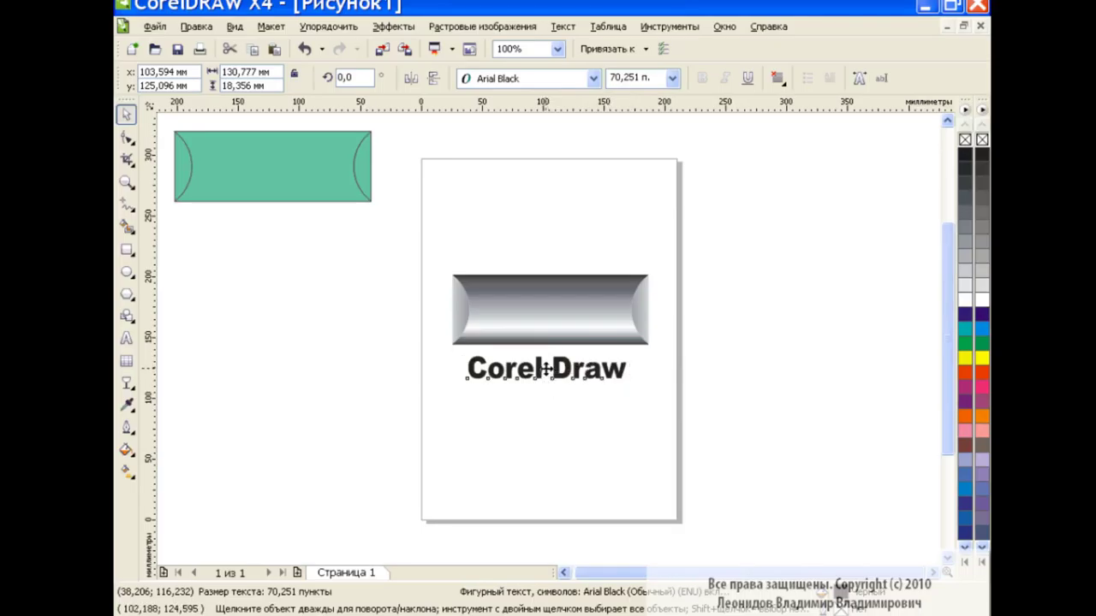
left_click(598, 402)
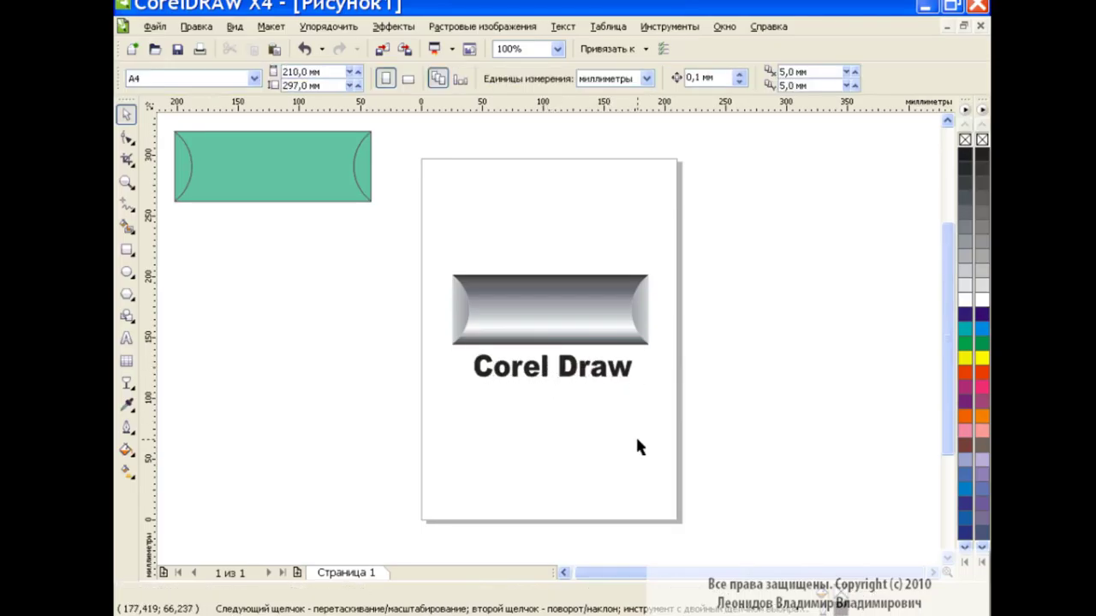
- Colour the label dark gray and centre it on the gray button
left_click(612, 370)
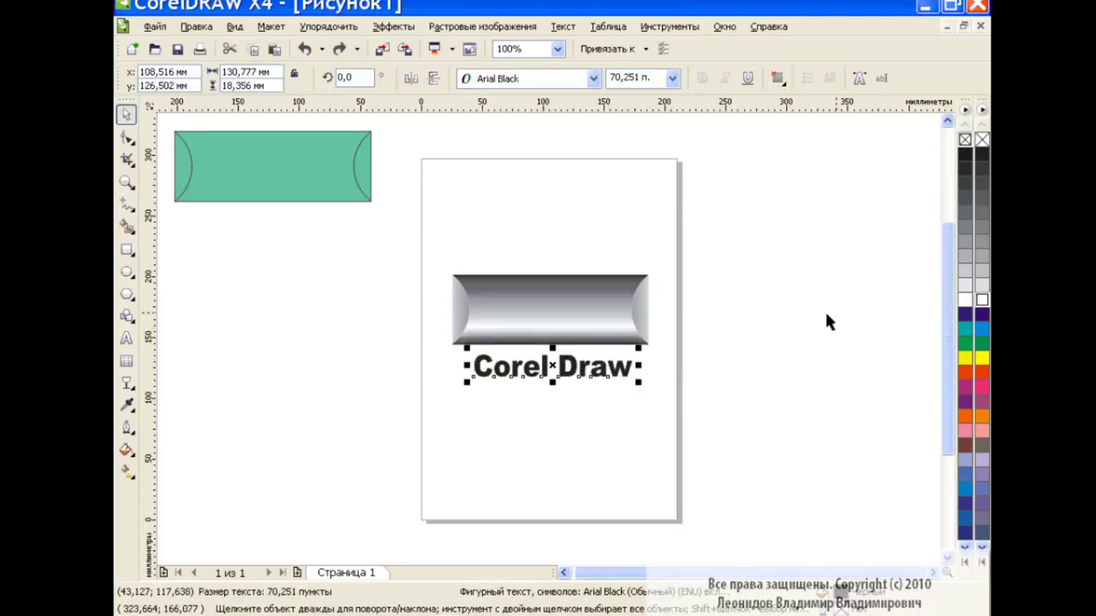
left_click(981, 301)
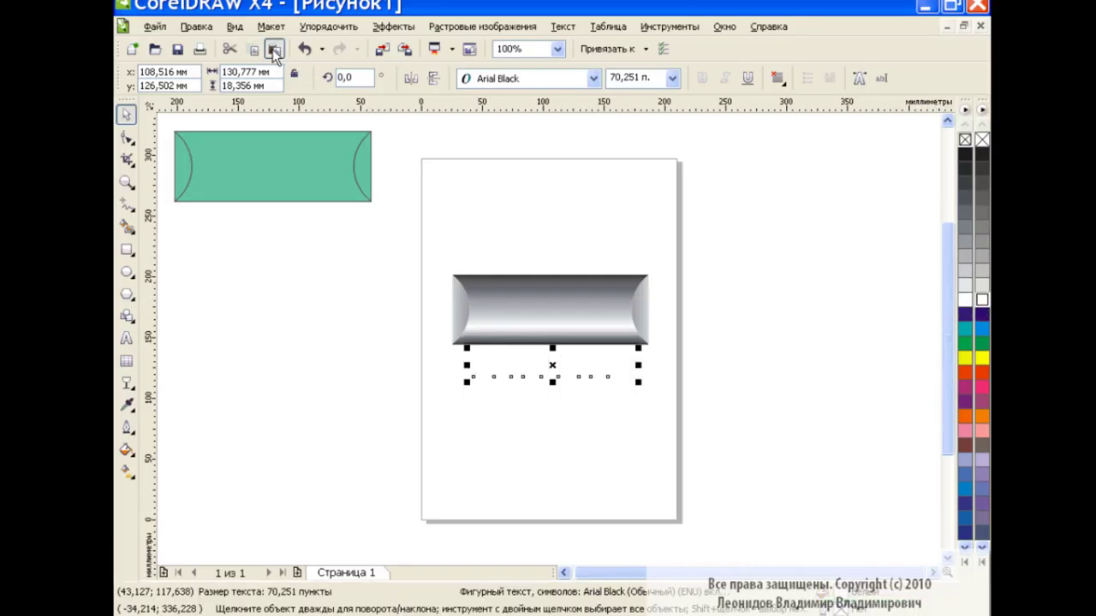
left_click(982, 158)
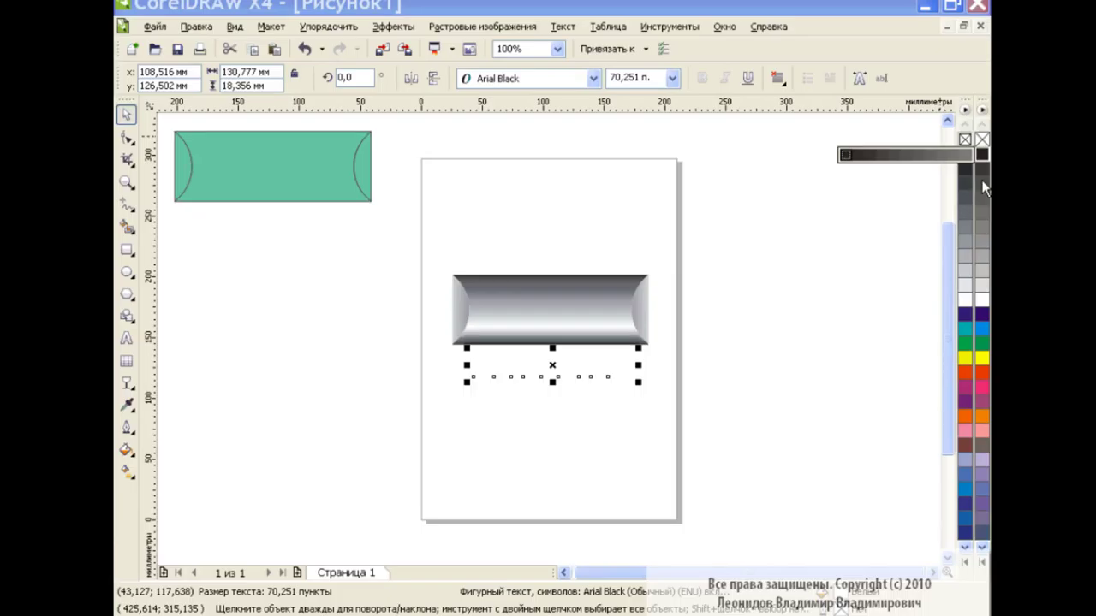
left_click(982, 183)
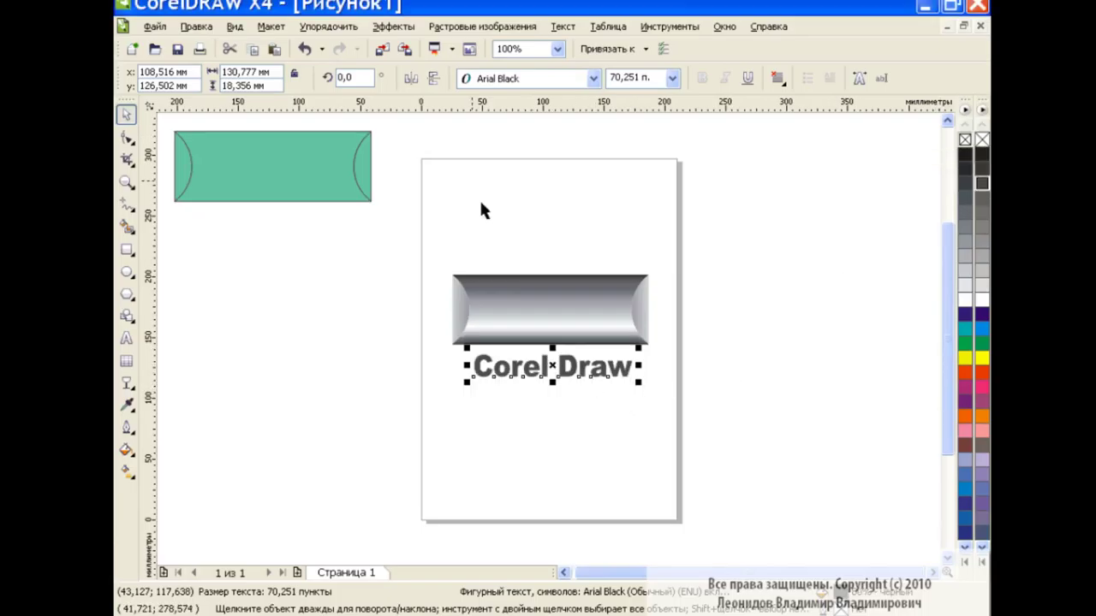
left_click_drag(553, 366, 552, 363)
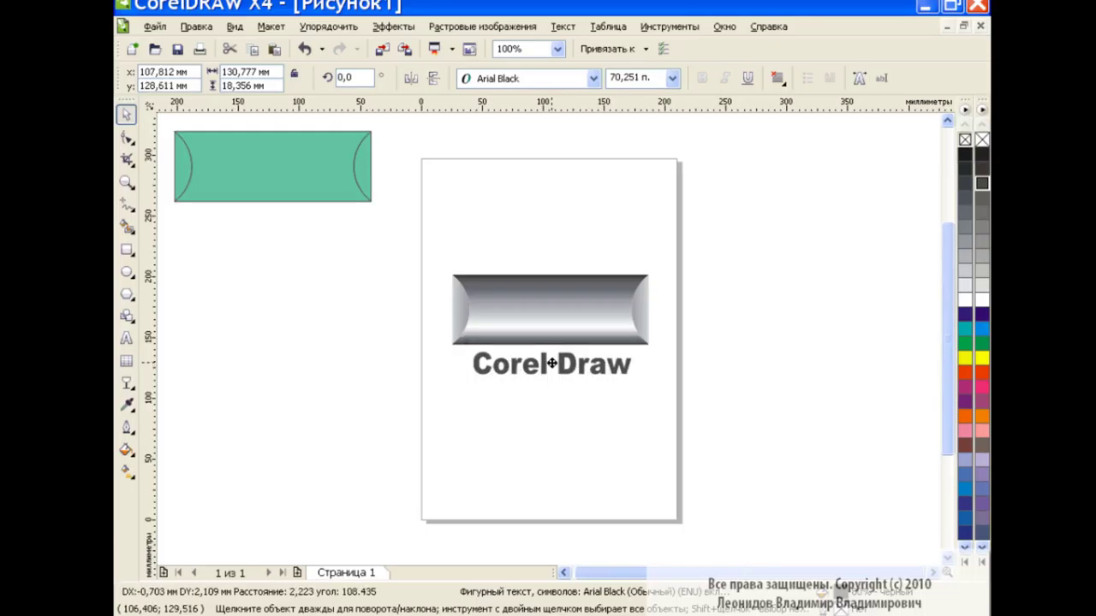
left_click_drag(399, 302, 687, 414)
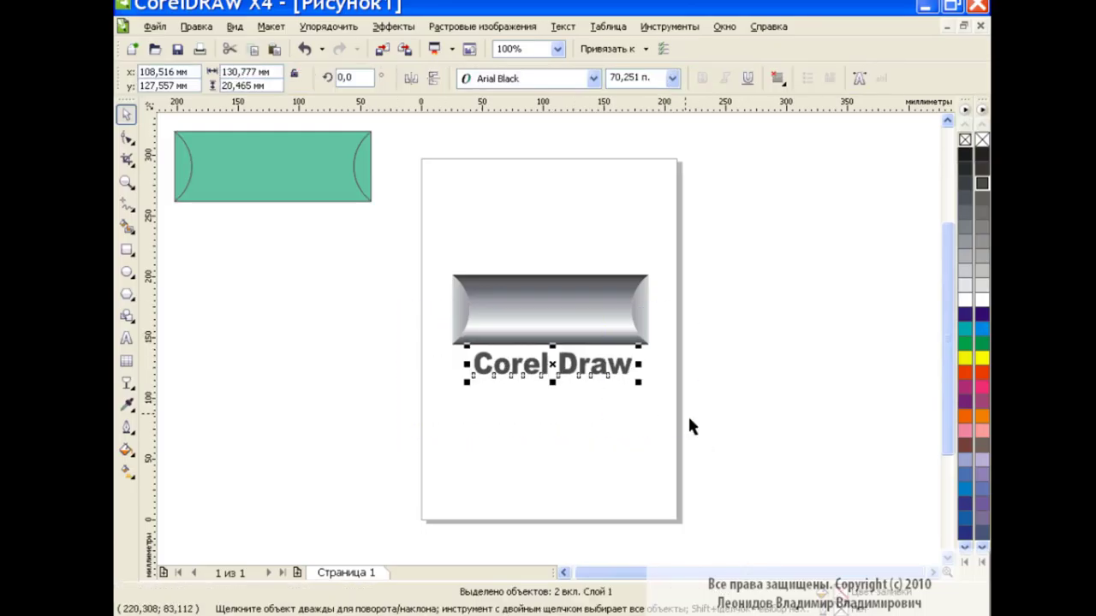
left_click_drag(552, 365, 547, 310)
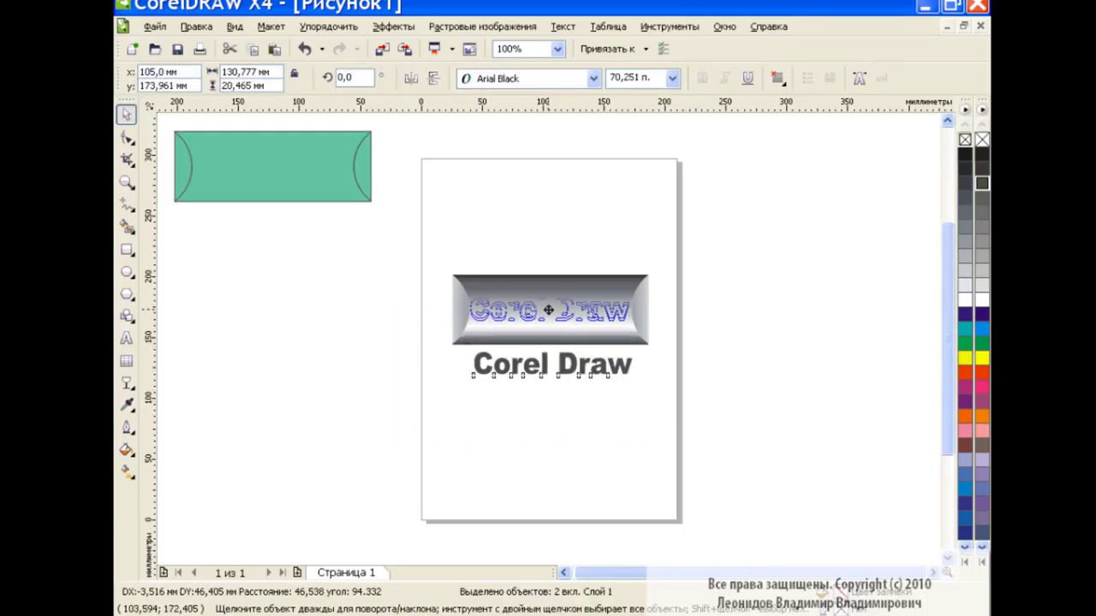
left_click(671, 379)
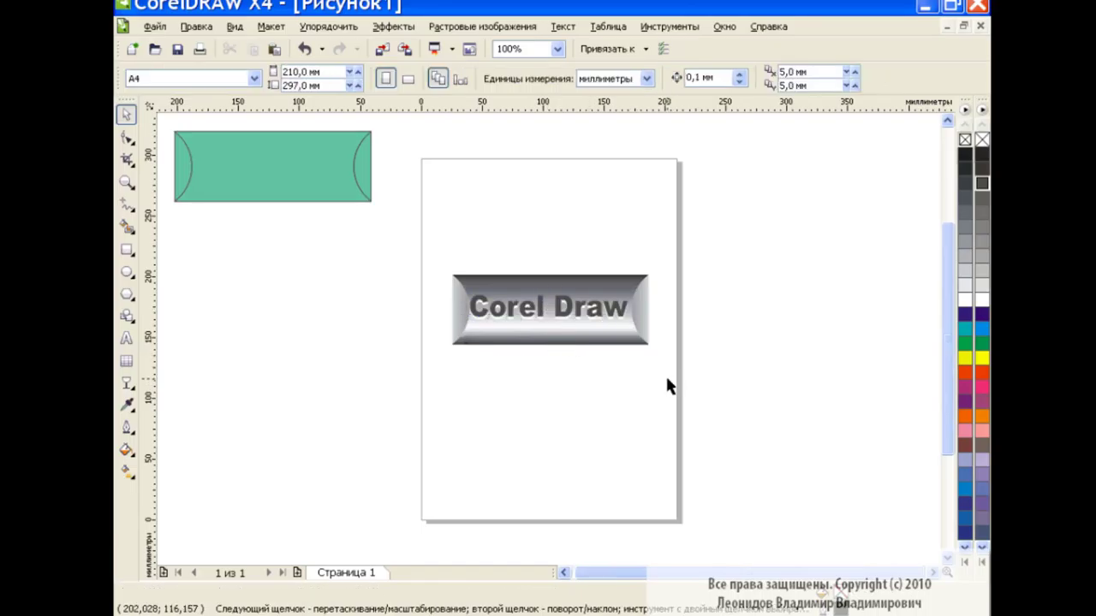
- Nudge the label down on the button and place a spare label copy at top right
left_click(564, 322)
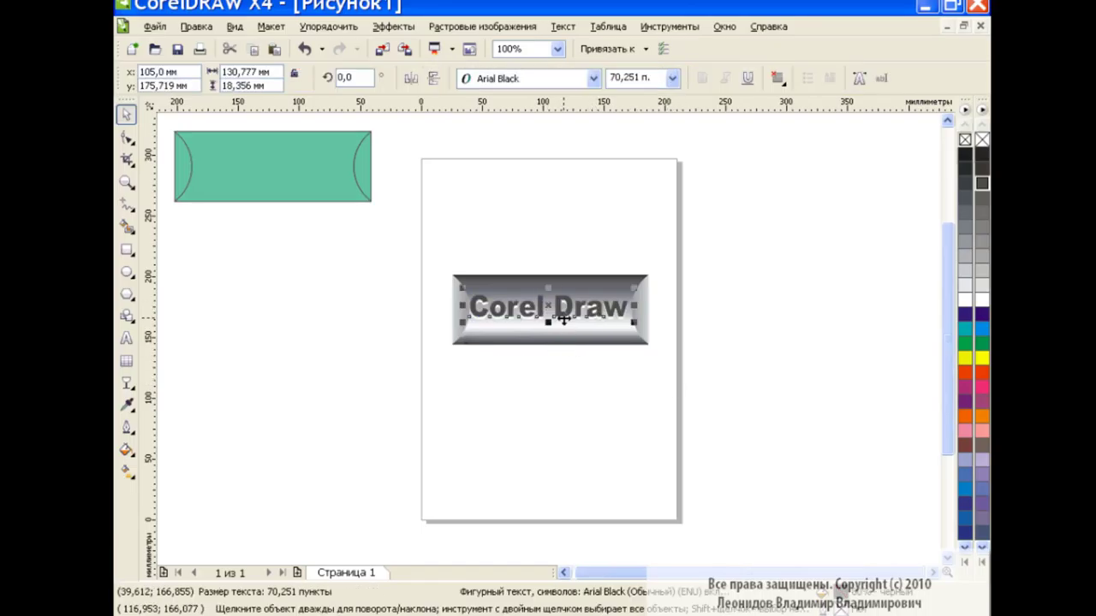
left_click_drag(551, 306, 552, 311)
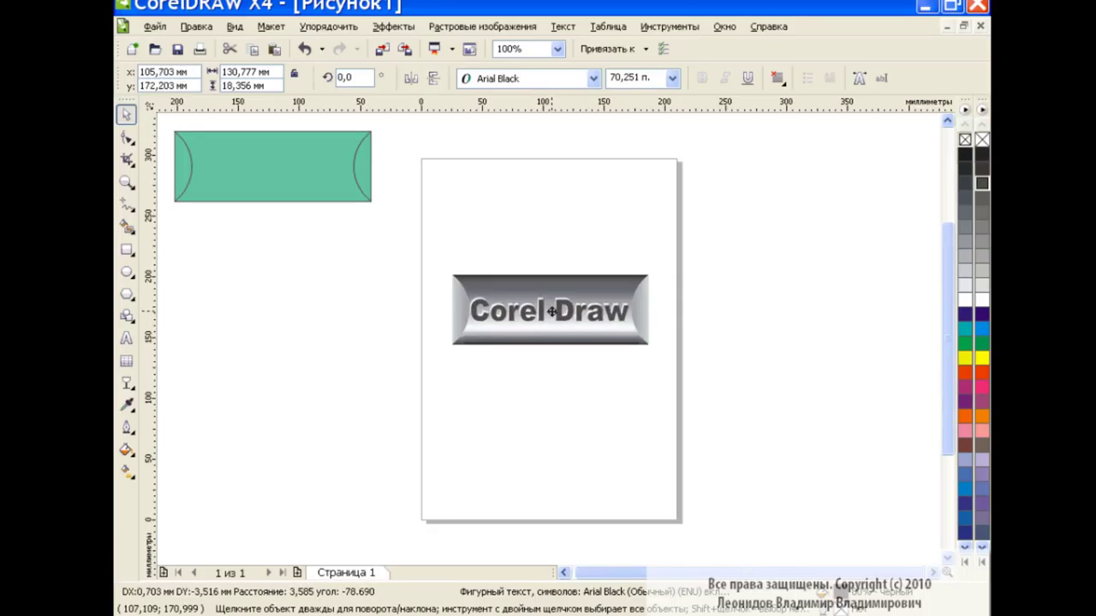
left_click_drag(552, 311, 552, 312)
left_click(591, 379)
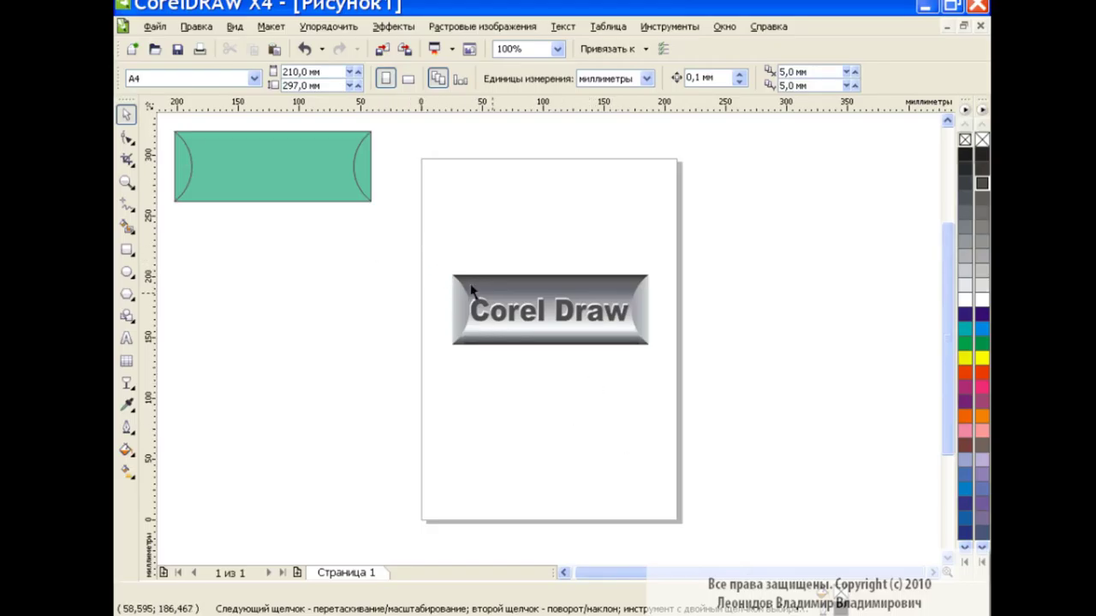
left_click_drag(434, 303, 684, 340)
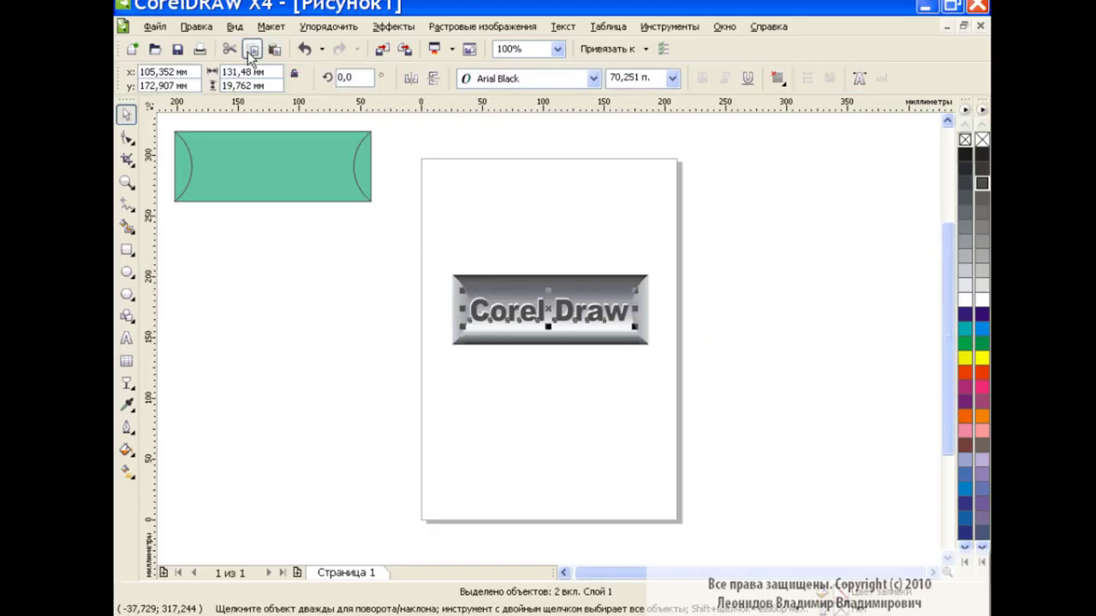
left_click_drag(539, 305, 832, 159)
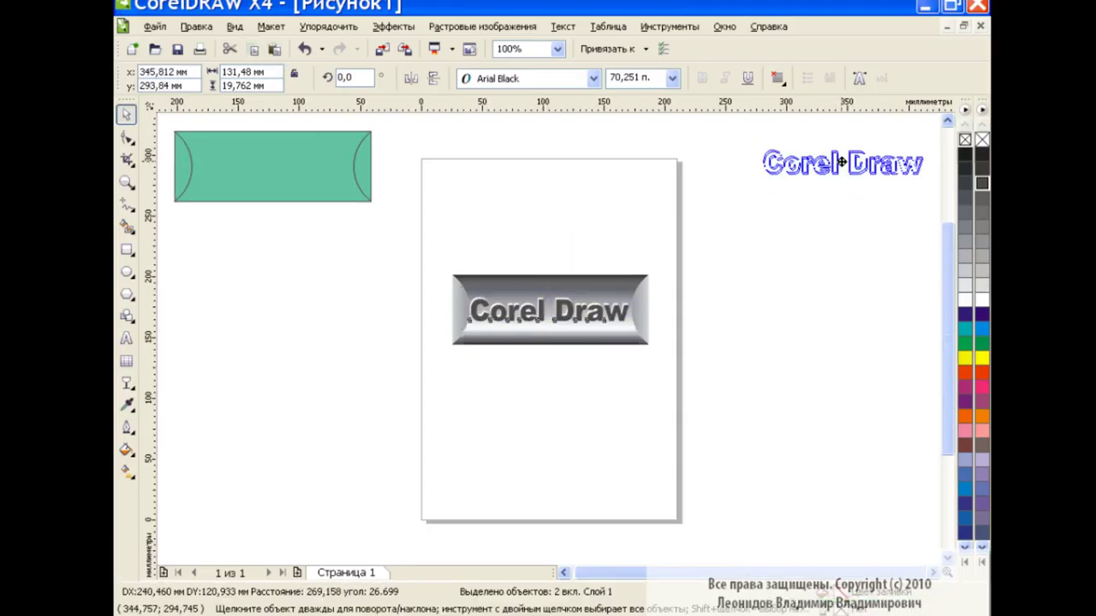
left_click(773, 319)
- Move the gray button off-page beneath the green shape
left_click(452, 275)
mouse_move(557, 310)
left_mouse_down()
mouse_move(328, 245)
mouse_move(280, 244)
left_mouse_up()
left_click(550, 272)
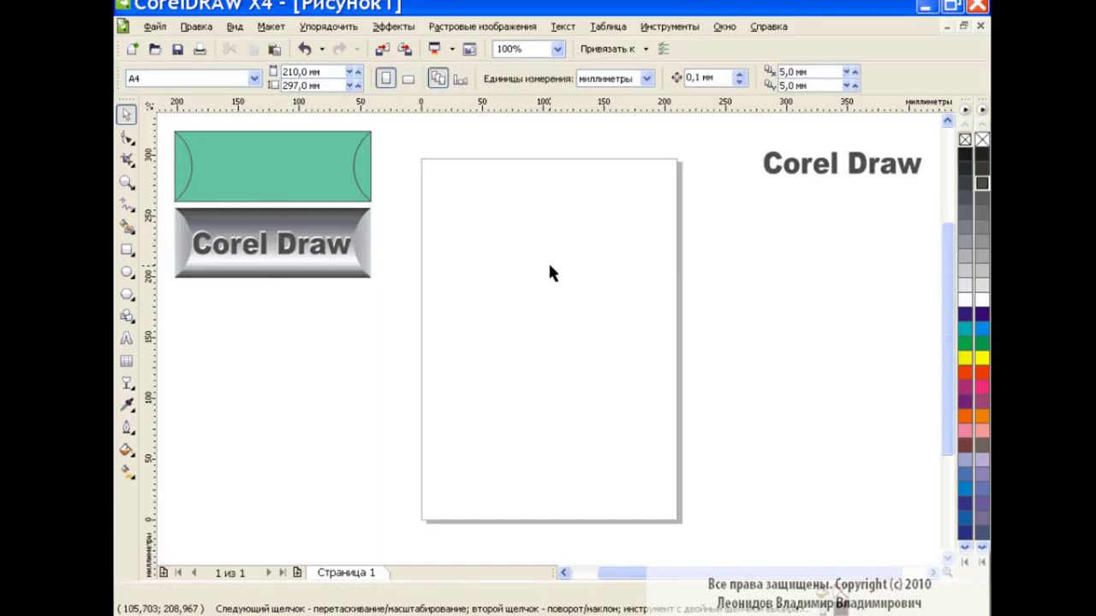
- Move the teal three-piece shape to the page centre and select its body
left_click_drag(165, 130, 429, 217)
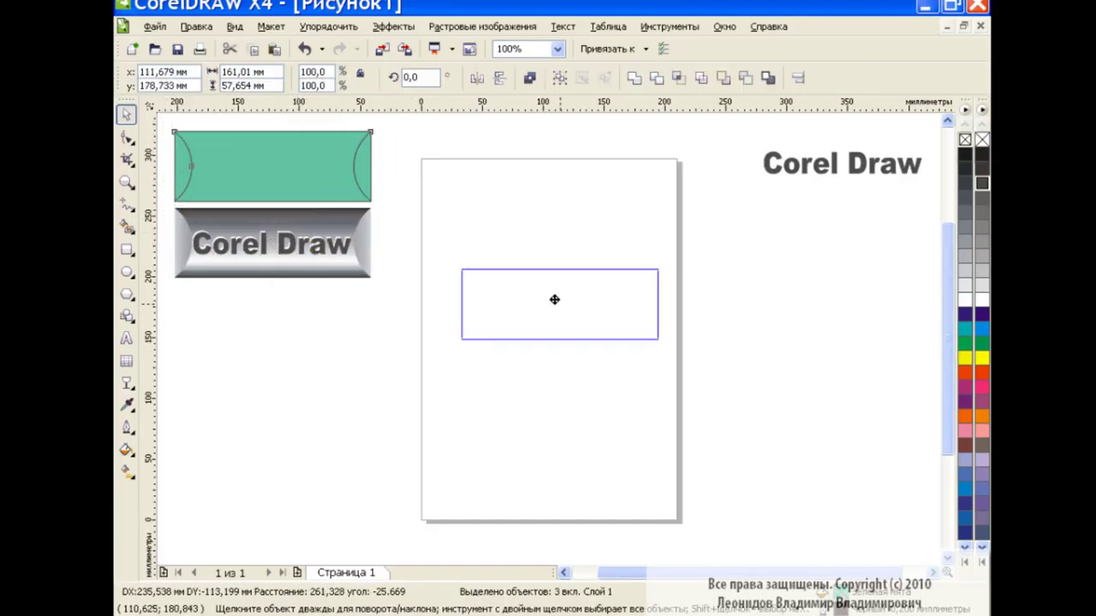
left_click_drag(283, 168, 554, 320)
left_click(712, 345)
left_click(577, 337)
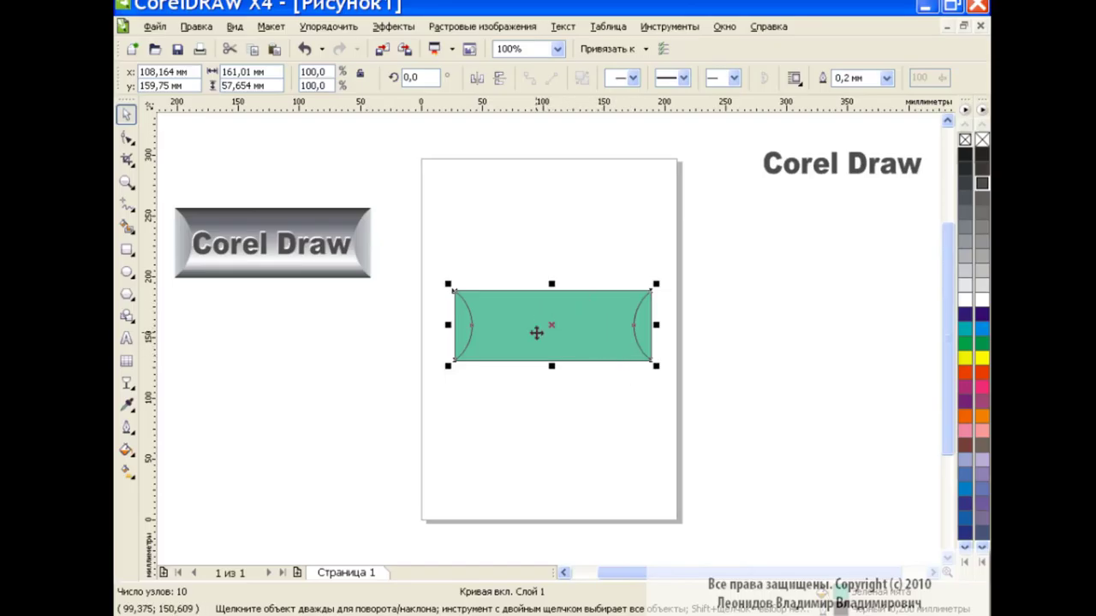
- Fill the body with preset 'Цилиндрический - зеленый 03' at angle 90
left_click(126, 450)
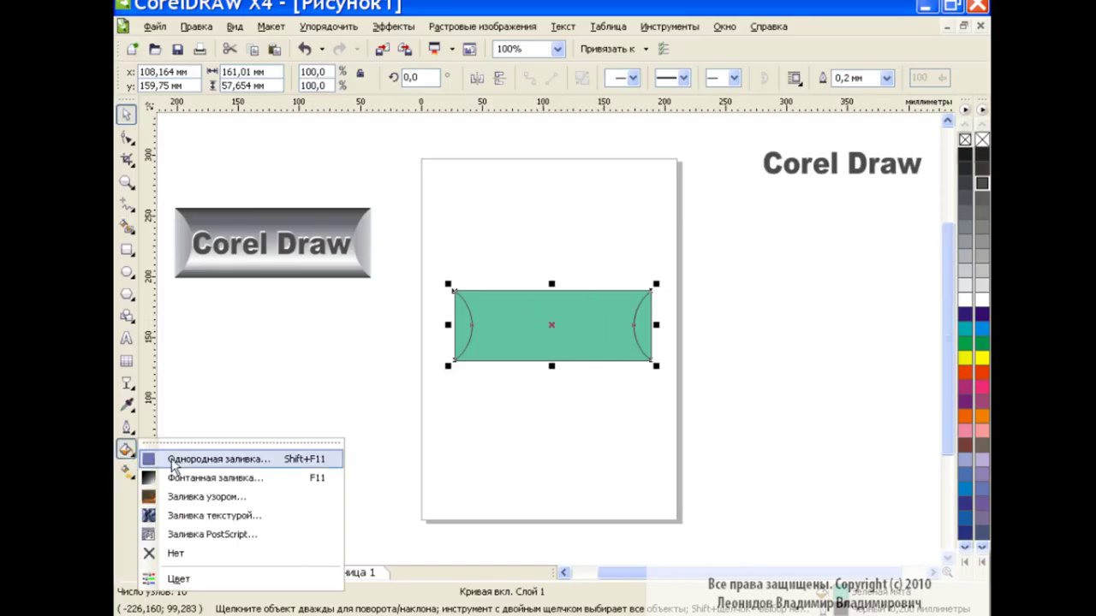
left_click(196, 457)
left_click(530, 424)
scroll(582, 544, "down", 5)
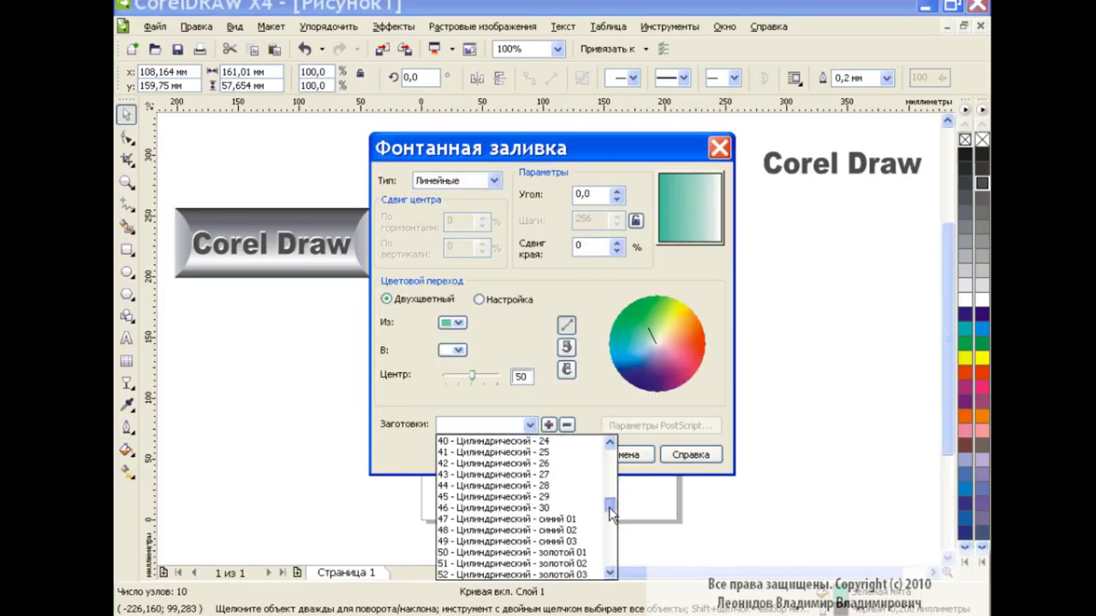
scroll(590, 539, "down", 6)
scroll(599, 535, "down", 5)
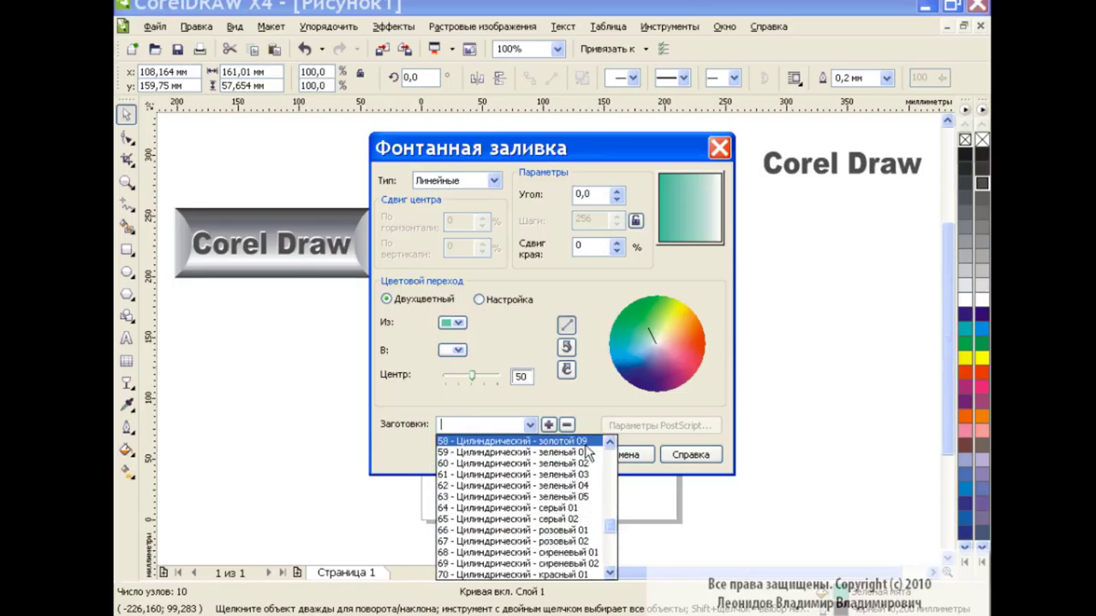
left_click(574, 474)
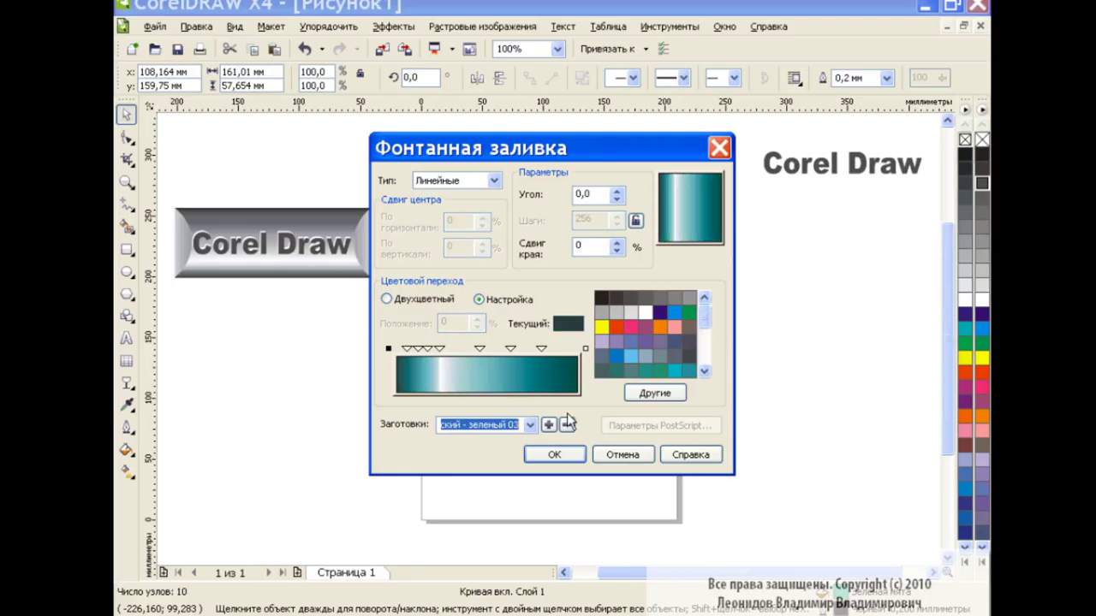
left_click(505, 425)
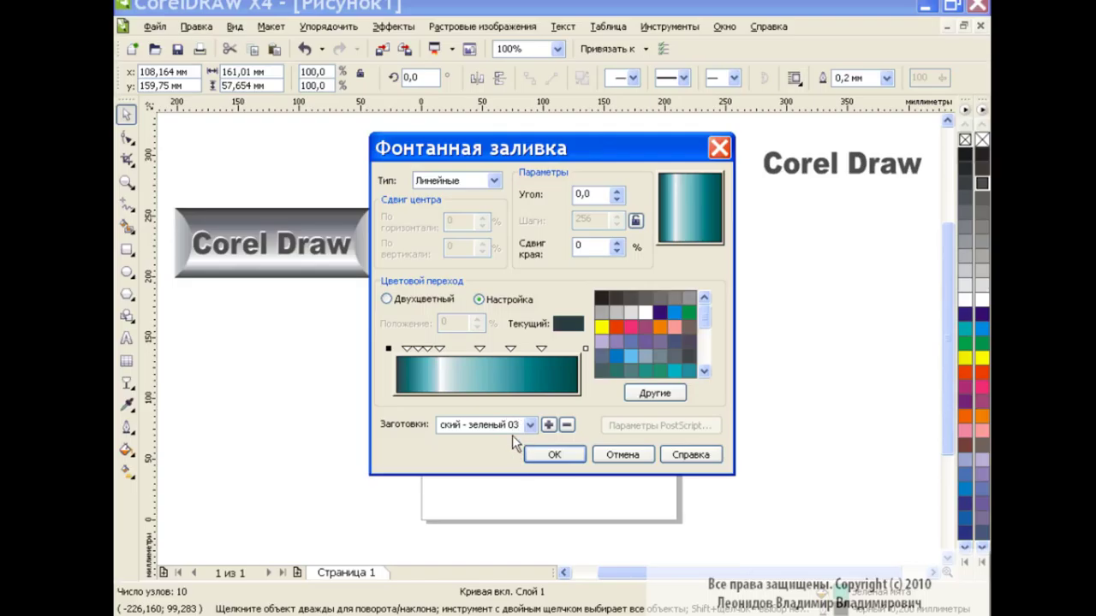
left_click(580, 243)
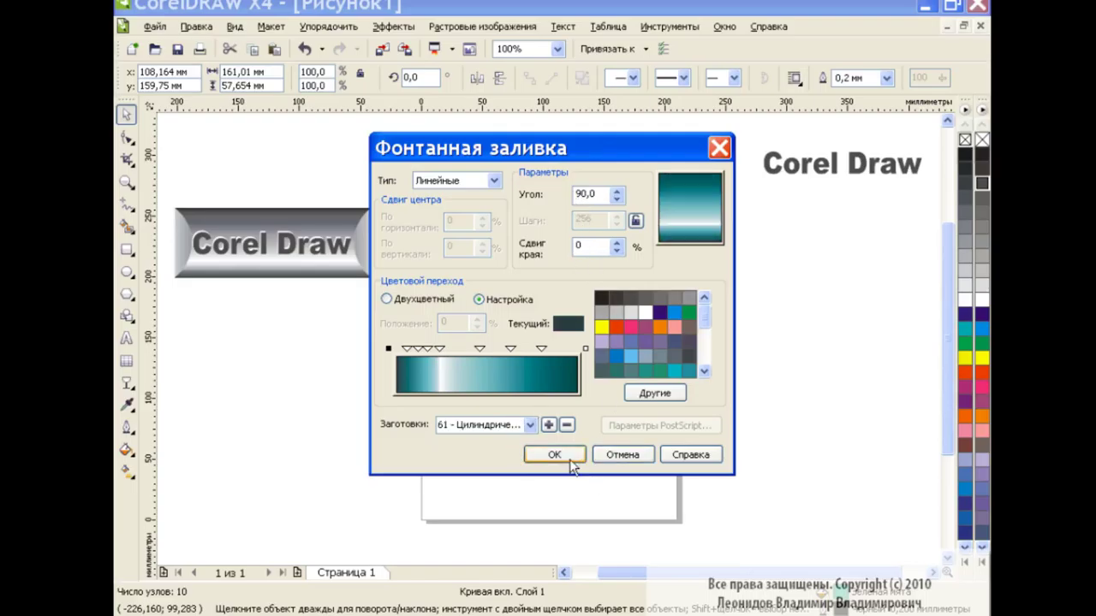
left_click(555, 454)
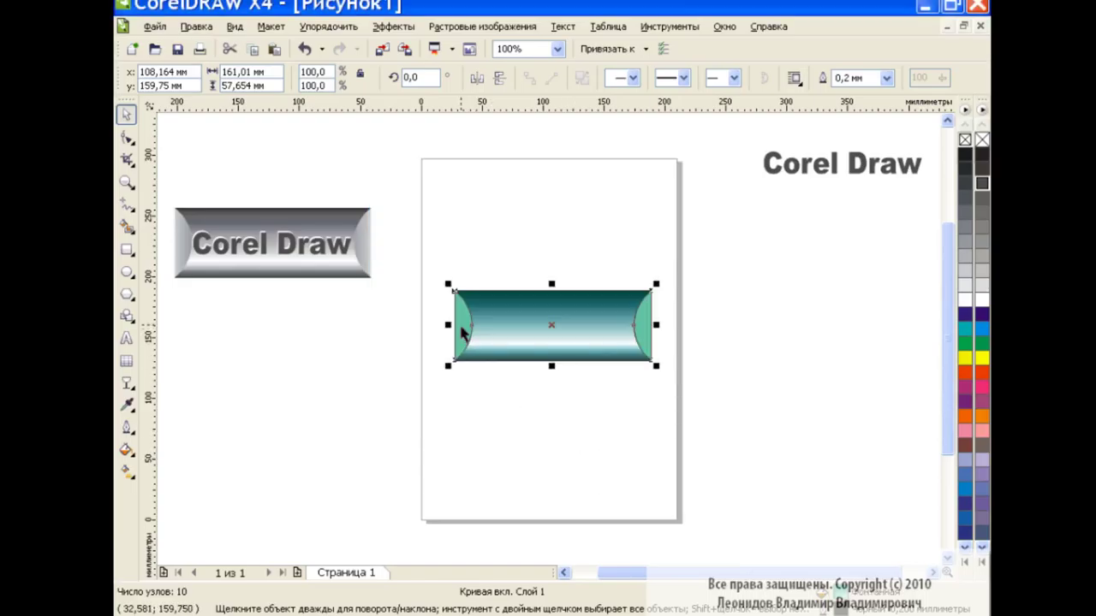
left_click(464, 333)
left_click(214, 31)
- Copy the body's teal gradient onto the left end piece at angle 0
left_click(266, 267)
left_click(628, 339)
left_click(543, 313)
left_click(127, 450)
left_click(196, 474)
left_click(573, 194)
left_click(554, 454)
- Copy the body's teal gradient onto the right end piece at angle 180
left_click(607, 402)
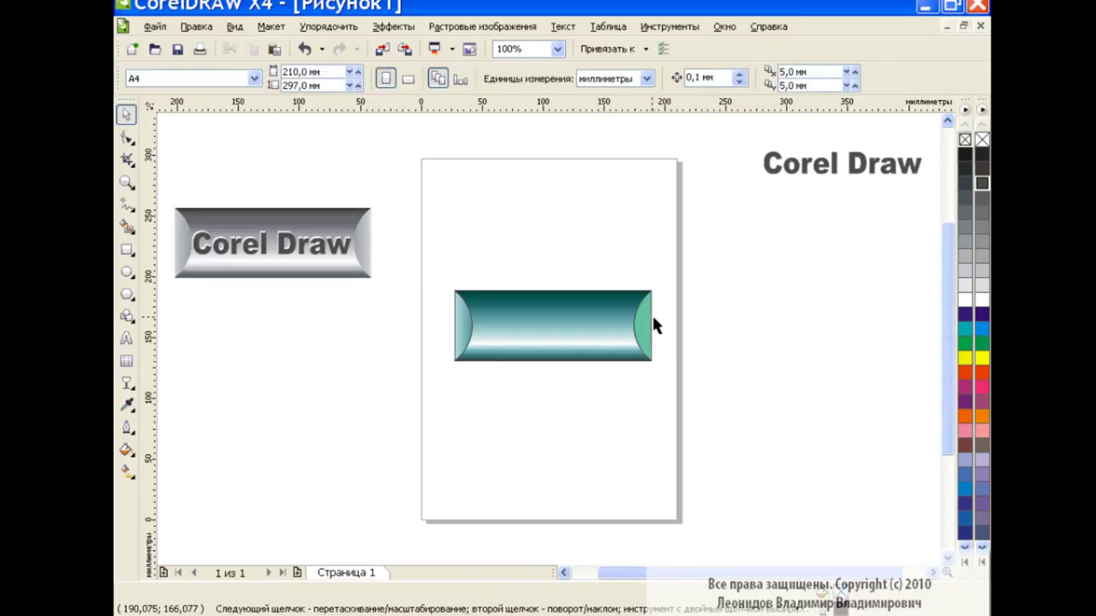
left_click(652, 324)
left_click(199, 25)
left_click(277, 263)
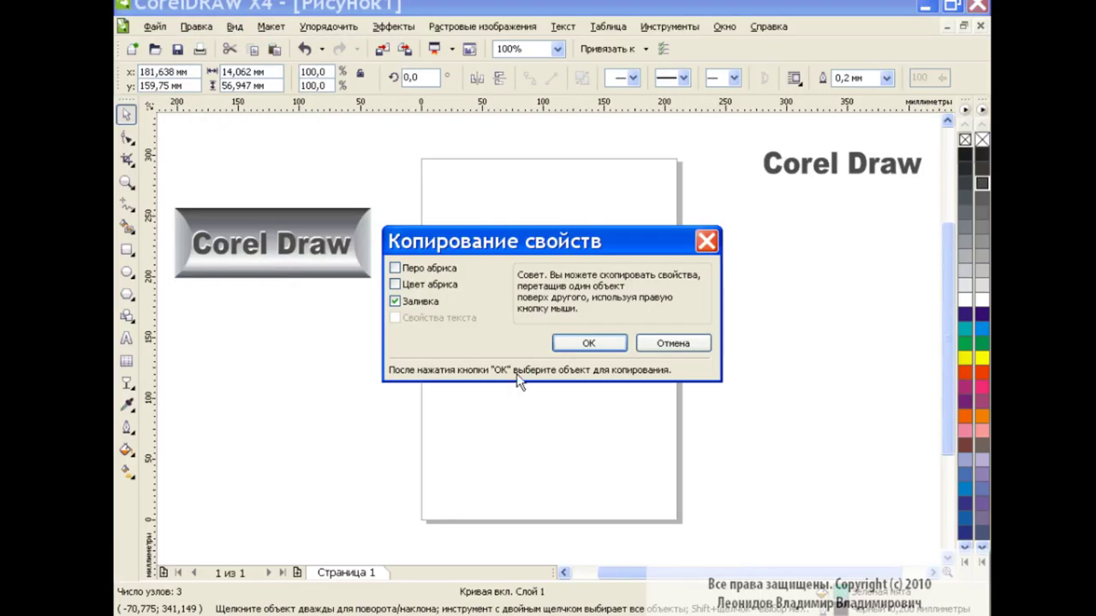
left_click(588, 340)
left_click(467, 323)
left_click(127, 450)
left_click(196, 474)
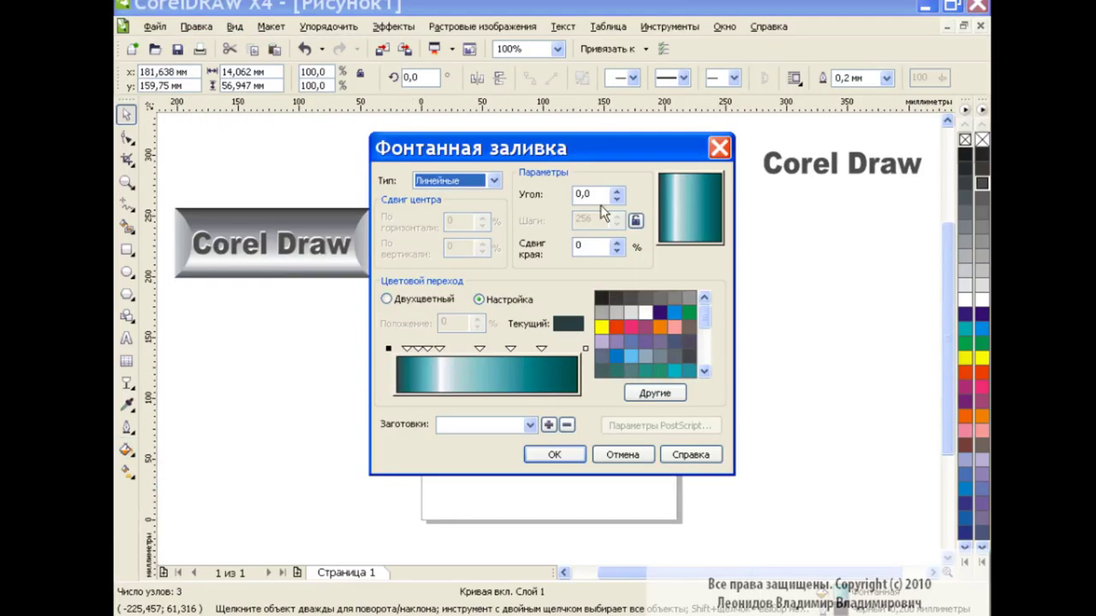
left_click(576, 194)
type("180")
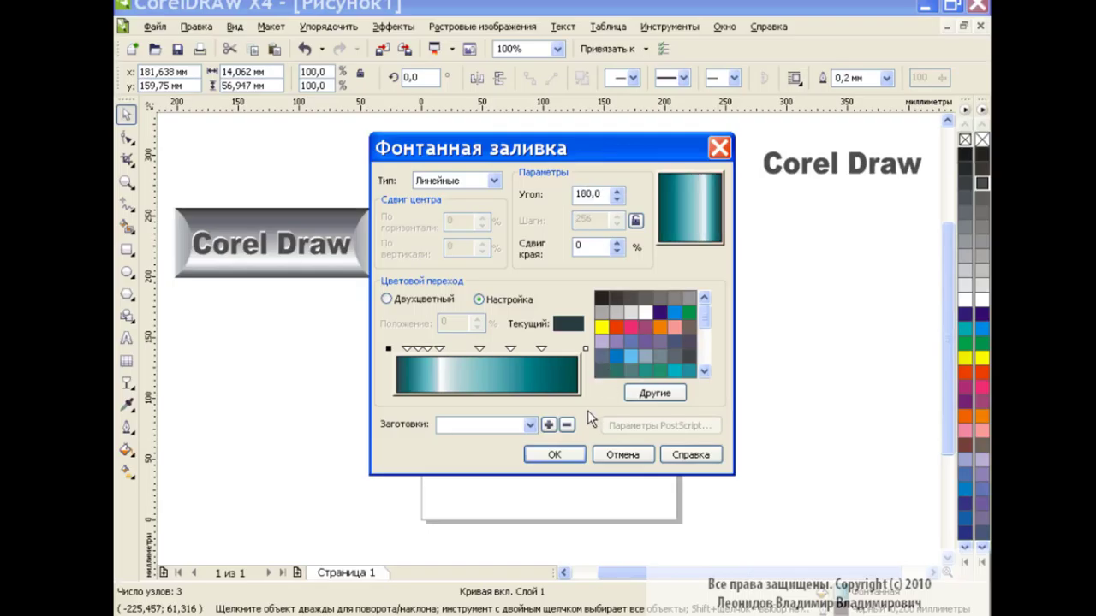
left_click(554, 455)
left_click_drag(430, 270, 692, 388)
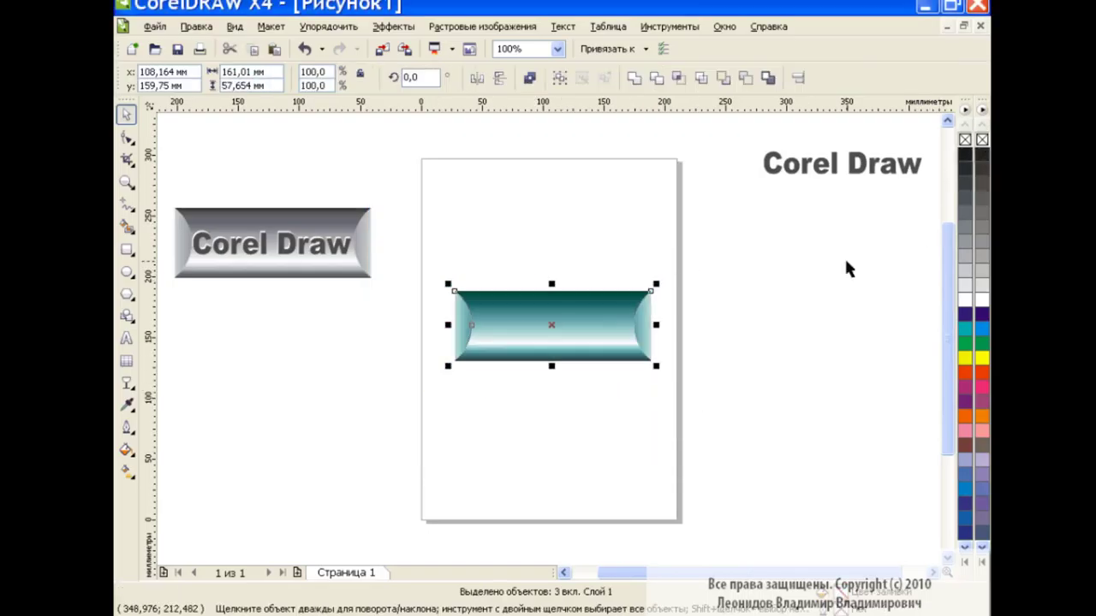
left_click(753, 154)
- Drag the 'Corel Draw' text down from the grey button onto the teal button
left_click(856, 163)
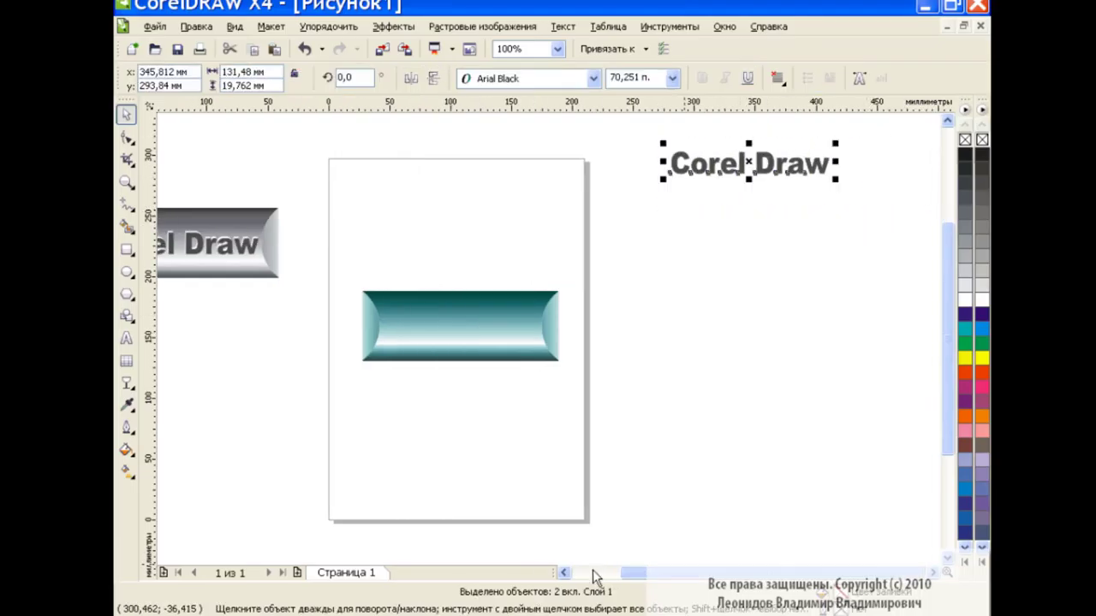
left_click(563, 573)
left_click(933, 572)
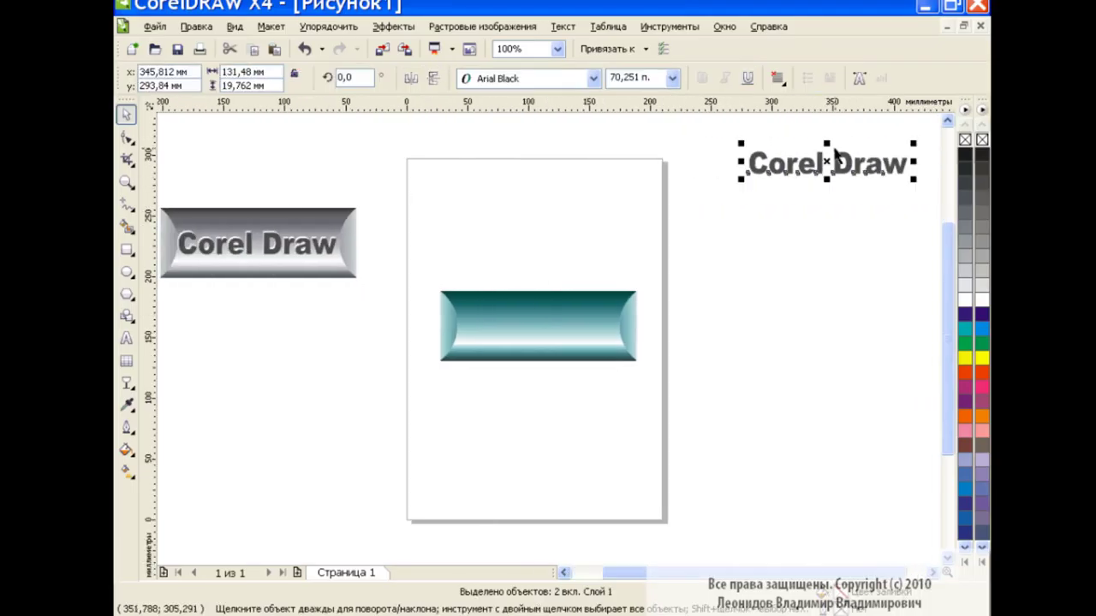
mouse_move(827, 164)
left_mouse_down()
mouse_move(550, 392)
mouse_move(536, 383)
left_mouse_up()
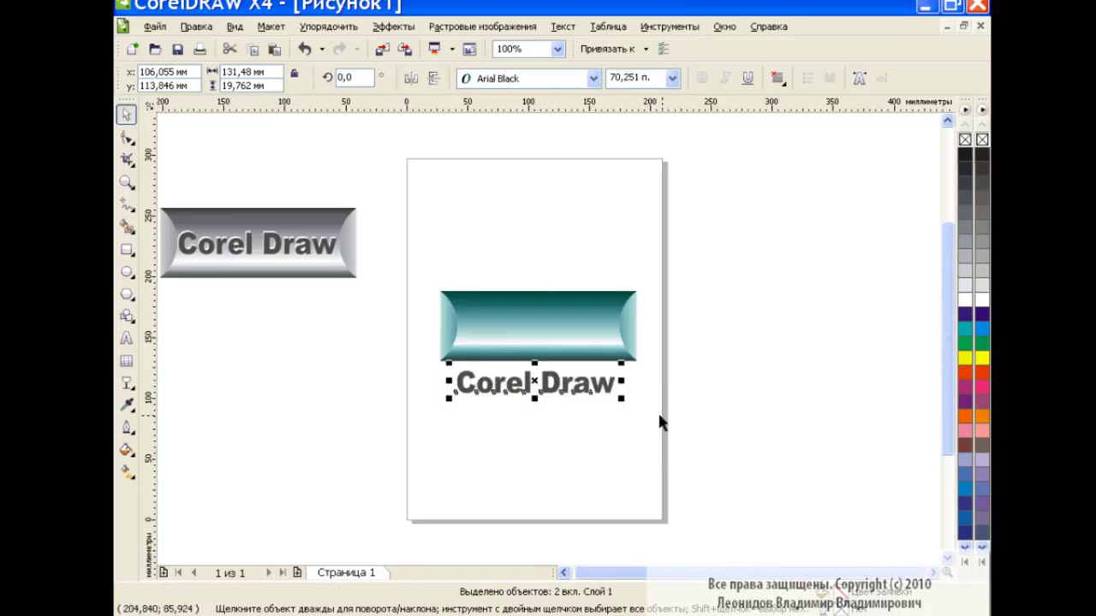
left_click(679, 396)
- Select both layers of the 'Corel Draw' text and centre them on the teal button
left_click(560, 396)
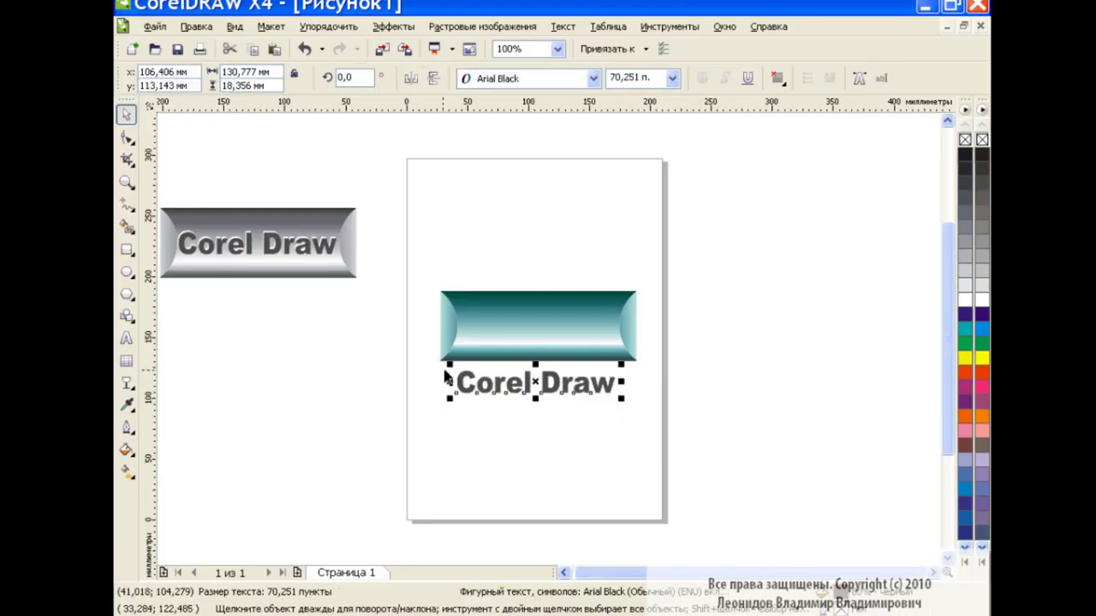
left_click_drag(406, 345, 701, 448)
left_click_drag(534, 380, 536, 322)
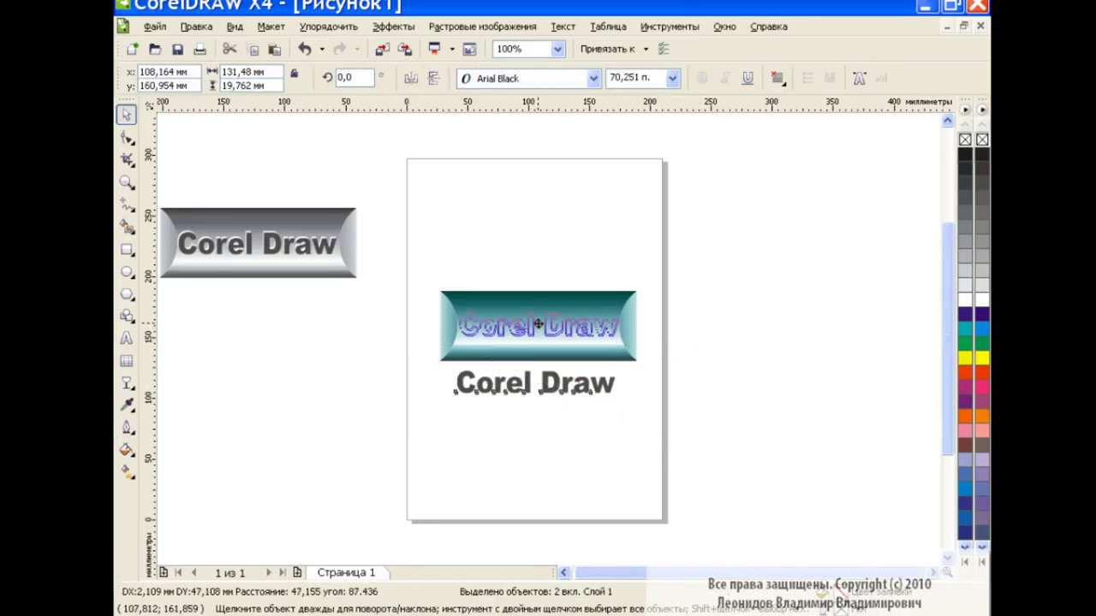
left_click(725, 347)
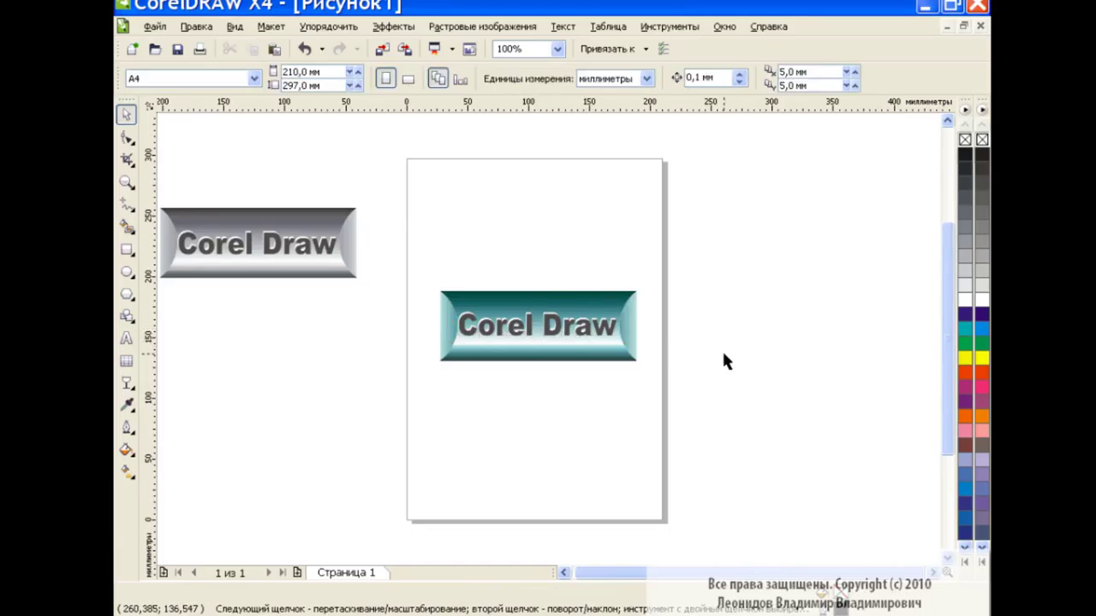
key("ctrl+z")
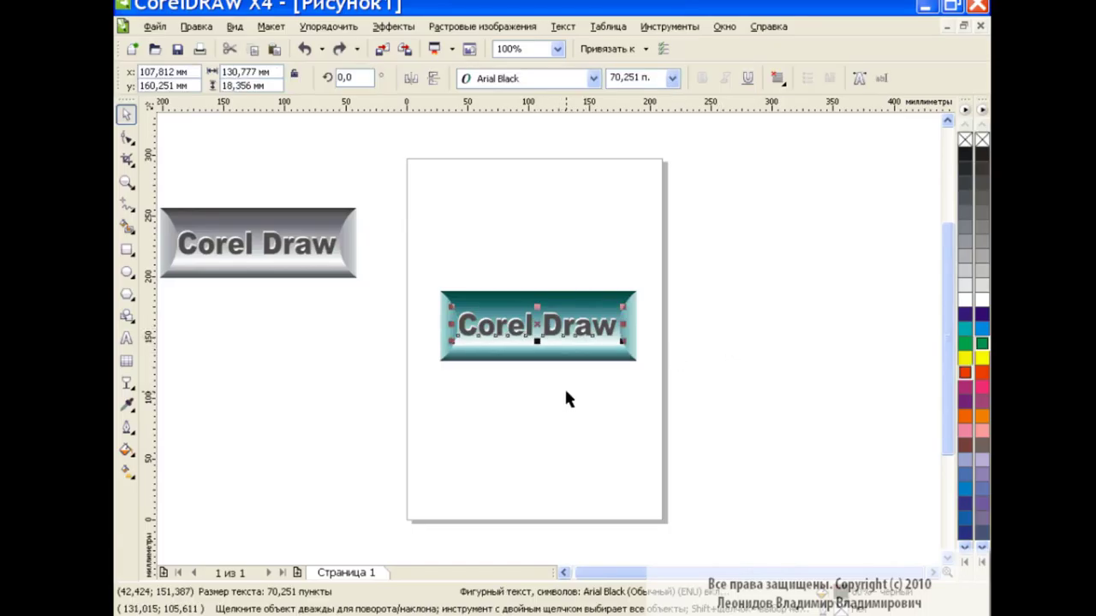
- Give the top 'Corel Draw' text layer a light teal Uniform Fill (C56 M20 Y32 K0)
left_click(135, 451)
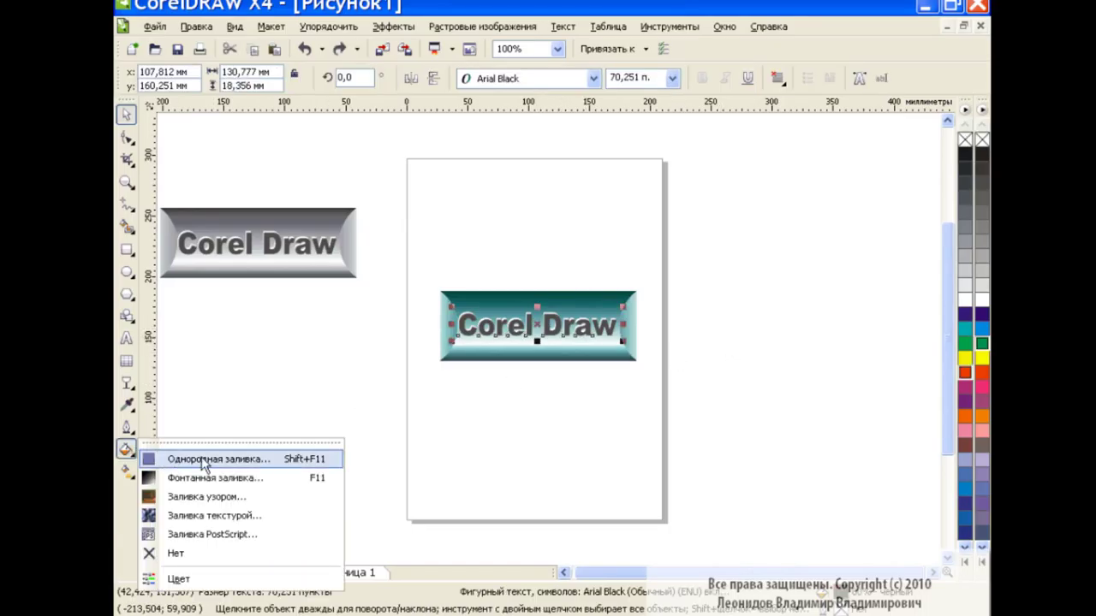
left_click(202, 457)
left_click(589, 357)
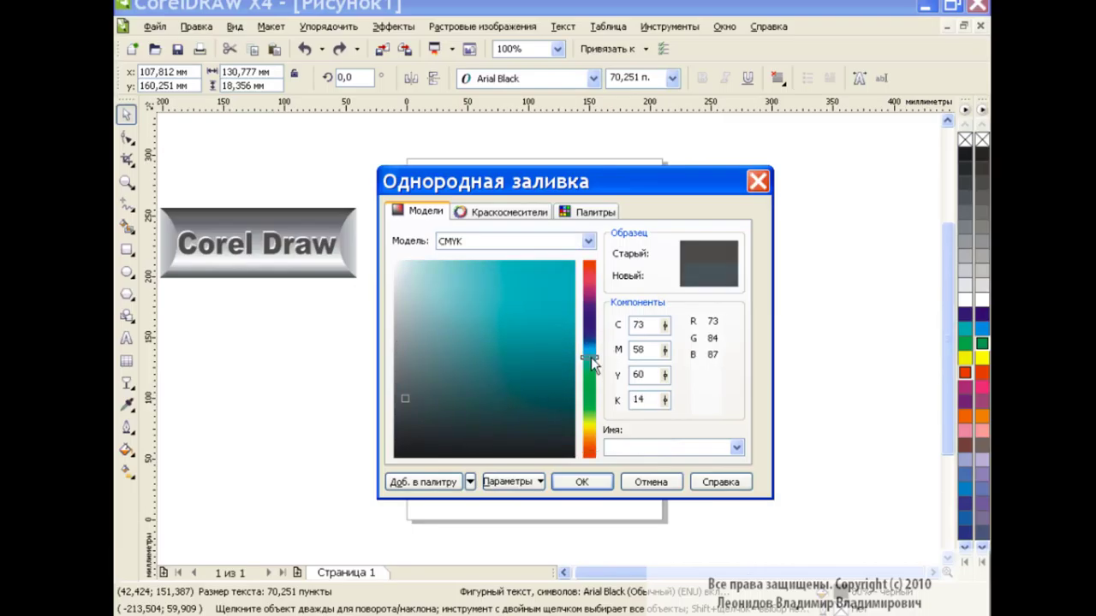
left_click(450, 331)
left_click_drag(458, 331, 458, 340)
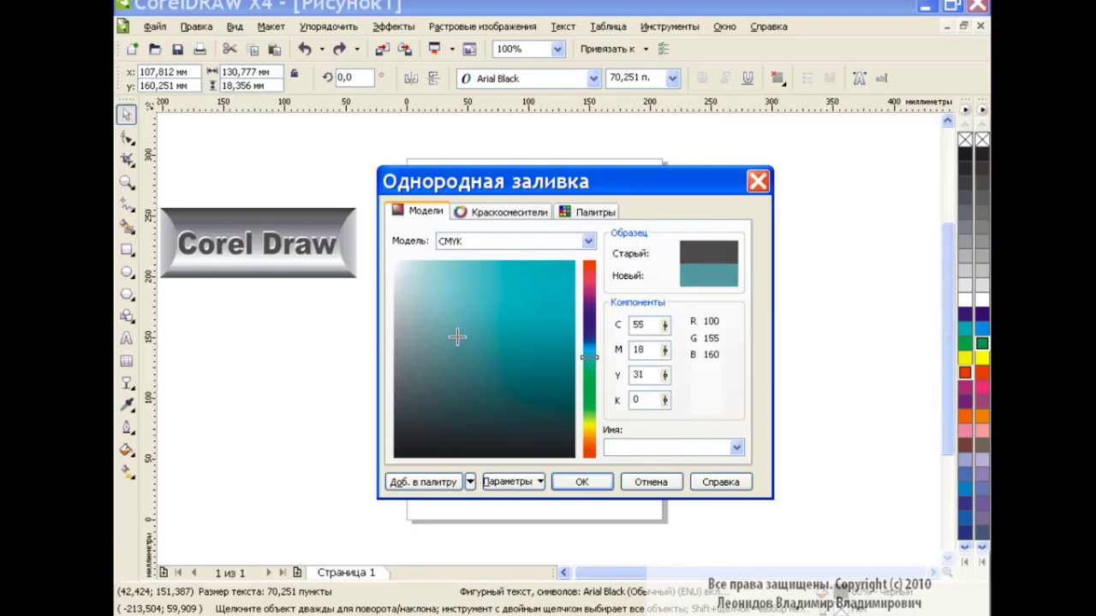
left_click(582, 481)
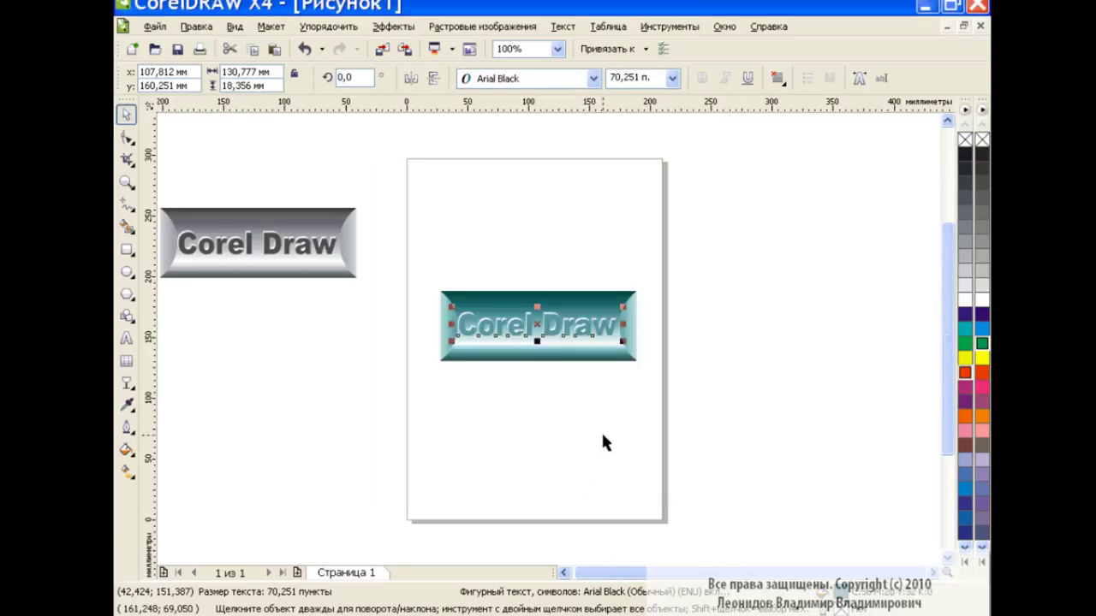
left_click(603, 442)
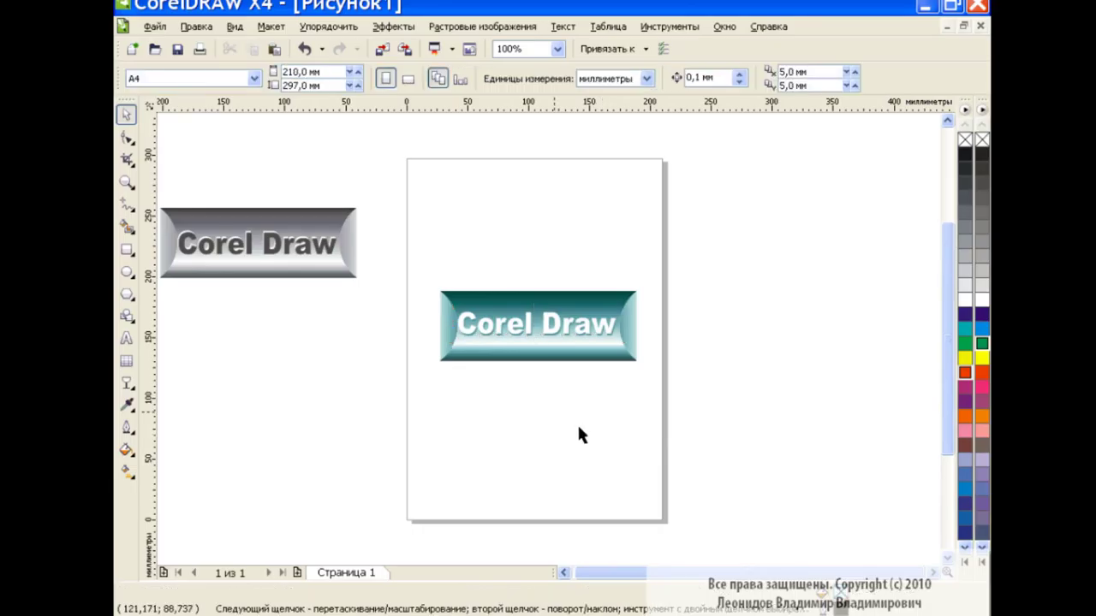
left_click_drag(416, 264, 665, 374)
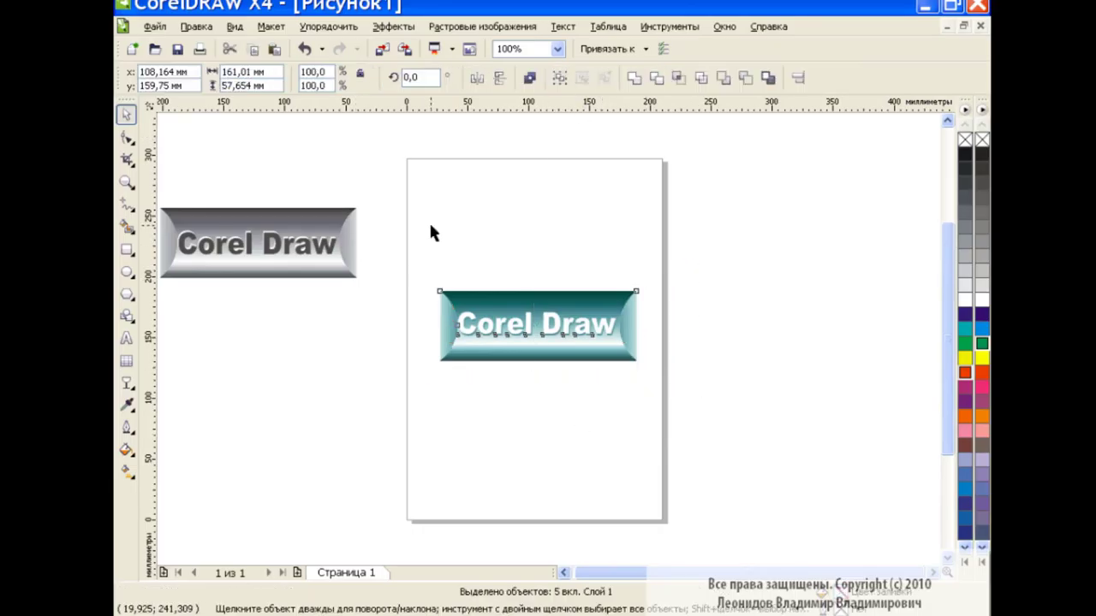
- Move the grey 'Corel Draw' button from the pasteboard to just above the teal button
left_click_drag(259, 242, 539, 249)
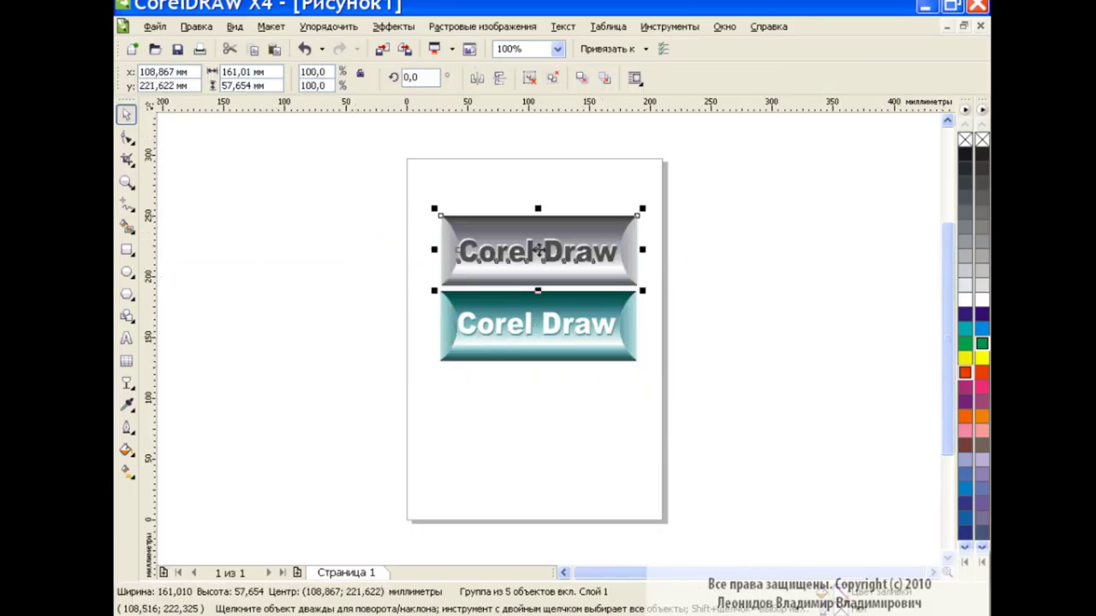
left_click(559, 381)
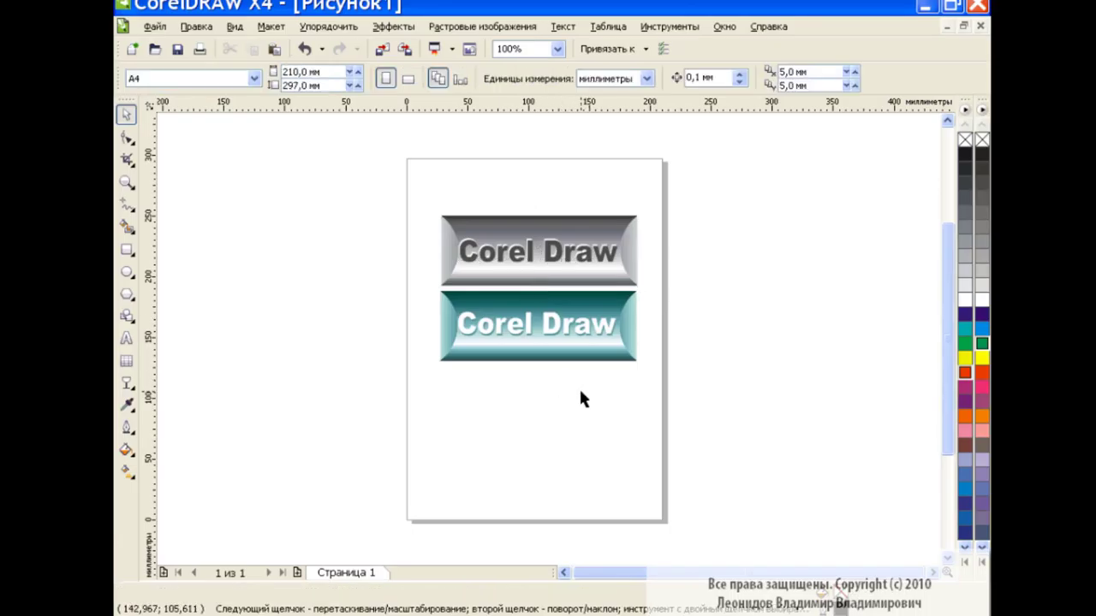
left_click(126, 449)
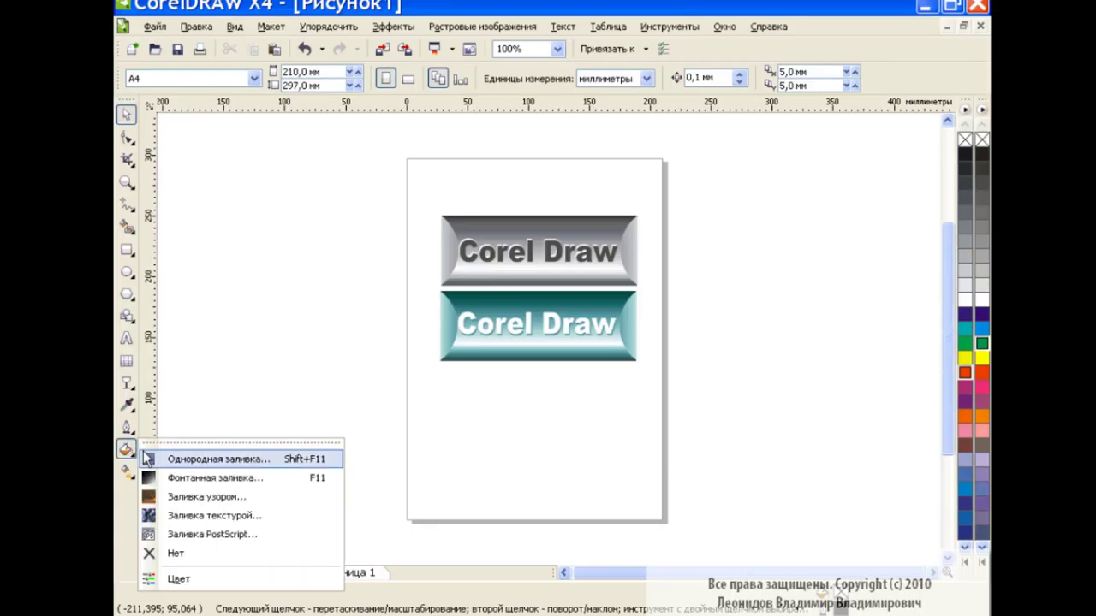
left_click(171, 478)
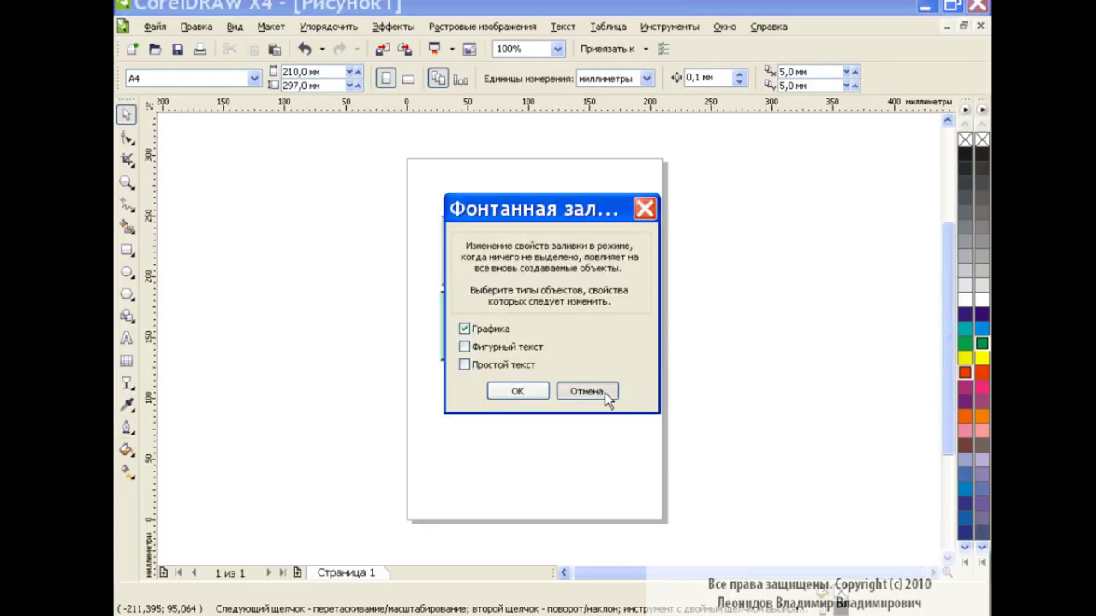
left_click(589, 397)
left_click(125, 450)
left_click(158, 474)
left_click(530, 424)
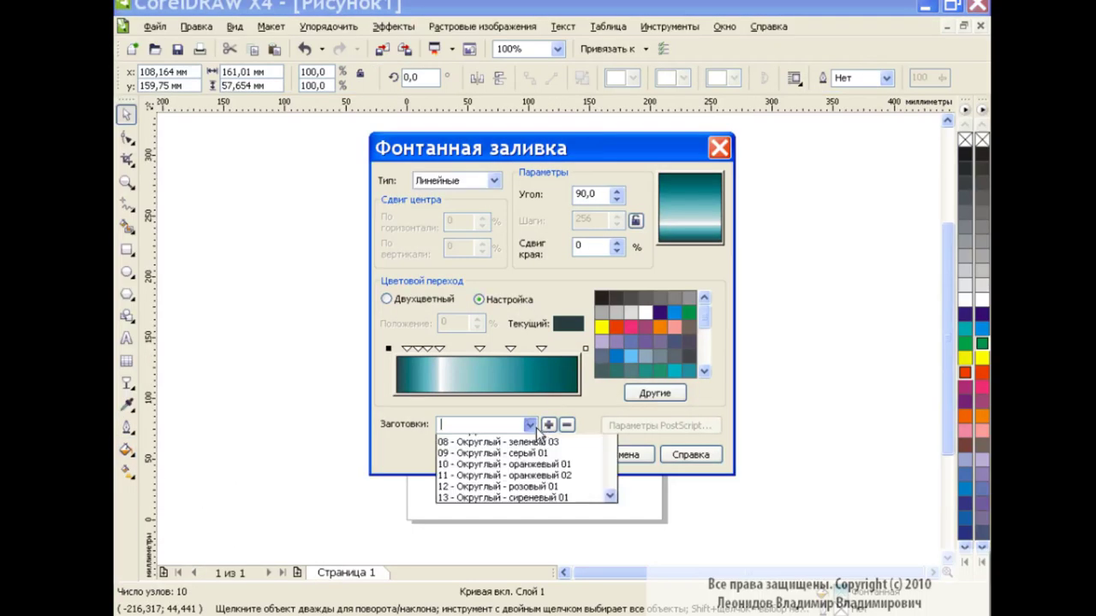
scroll(613, 463, "up", 3)
scroll(609, 471, "down", 8)
scroll(599, 479, "down", 5)
scroll(591, 483, "down", 5)
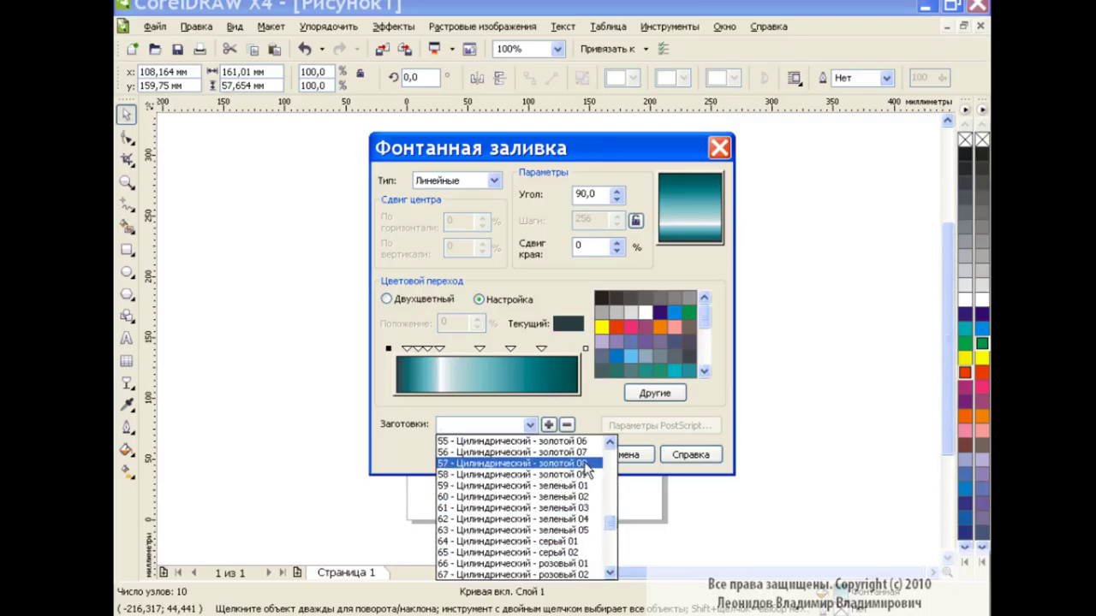
left_click(633, 452)
left_click(635, 455)
left_click(557, 396)
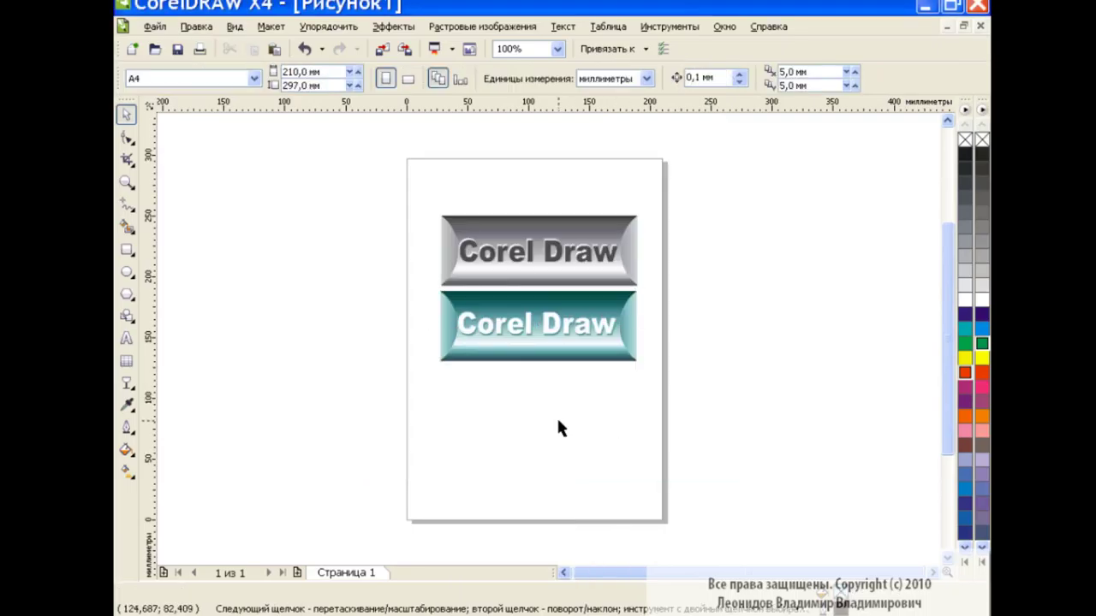